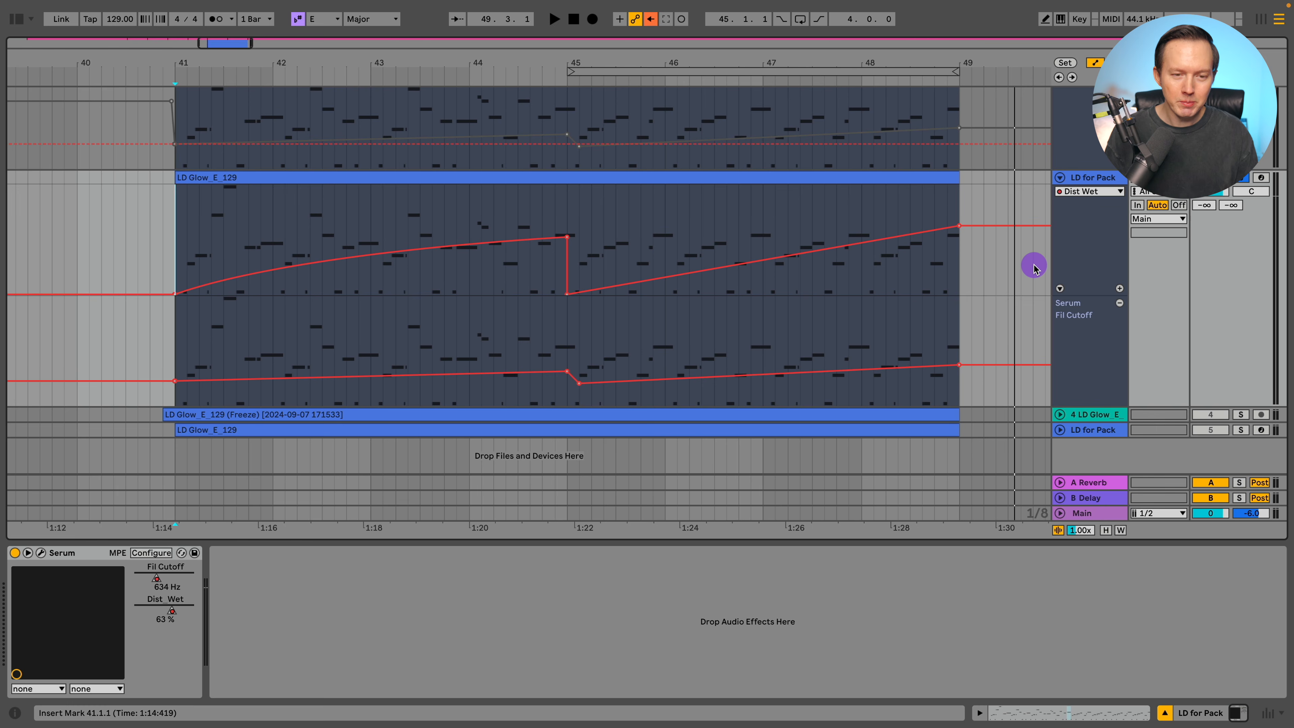
Step: Hide the automation lanes in the arrangement and open the lower expanded LD Glow_E_129 clip in the note editor
key("a")
key("a")
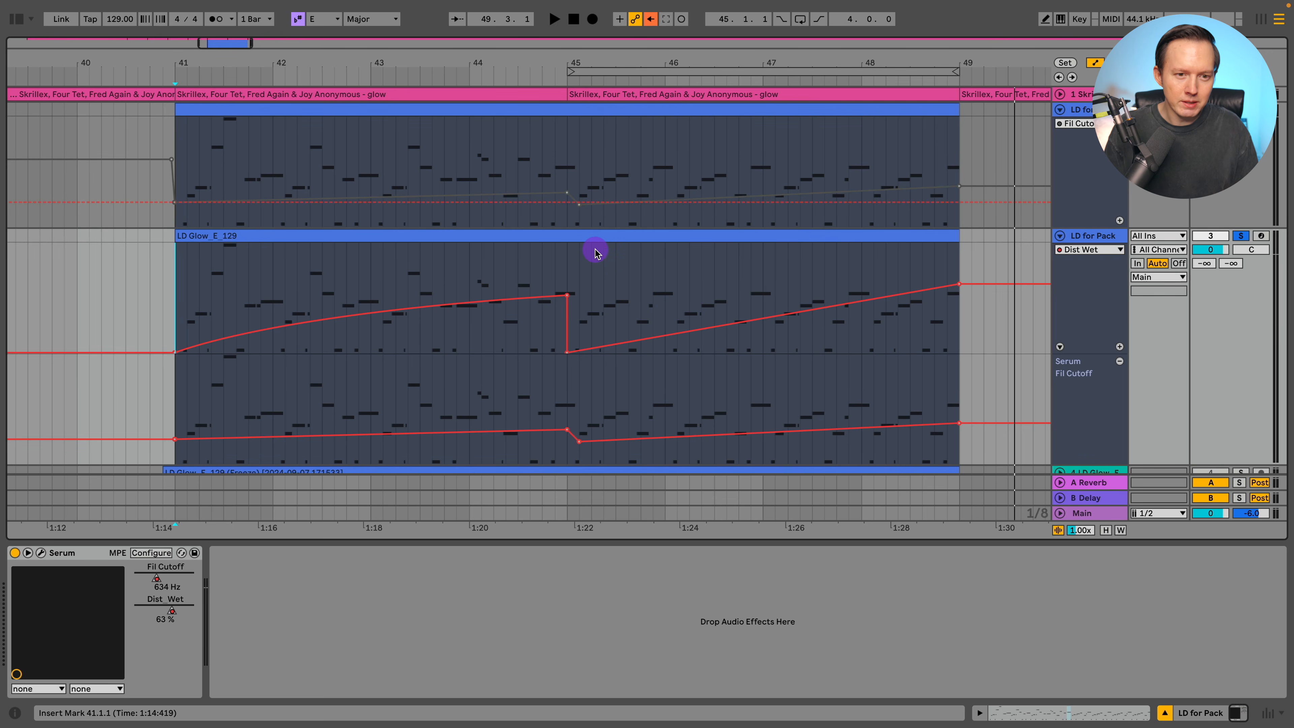
left_click(579, 237)
key("a")
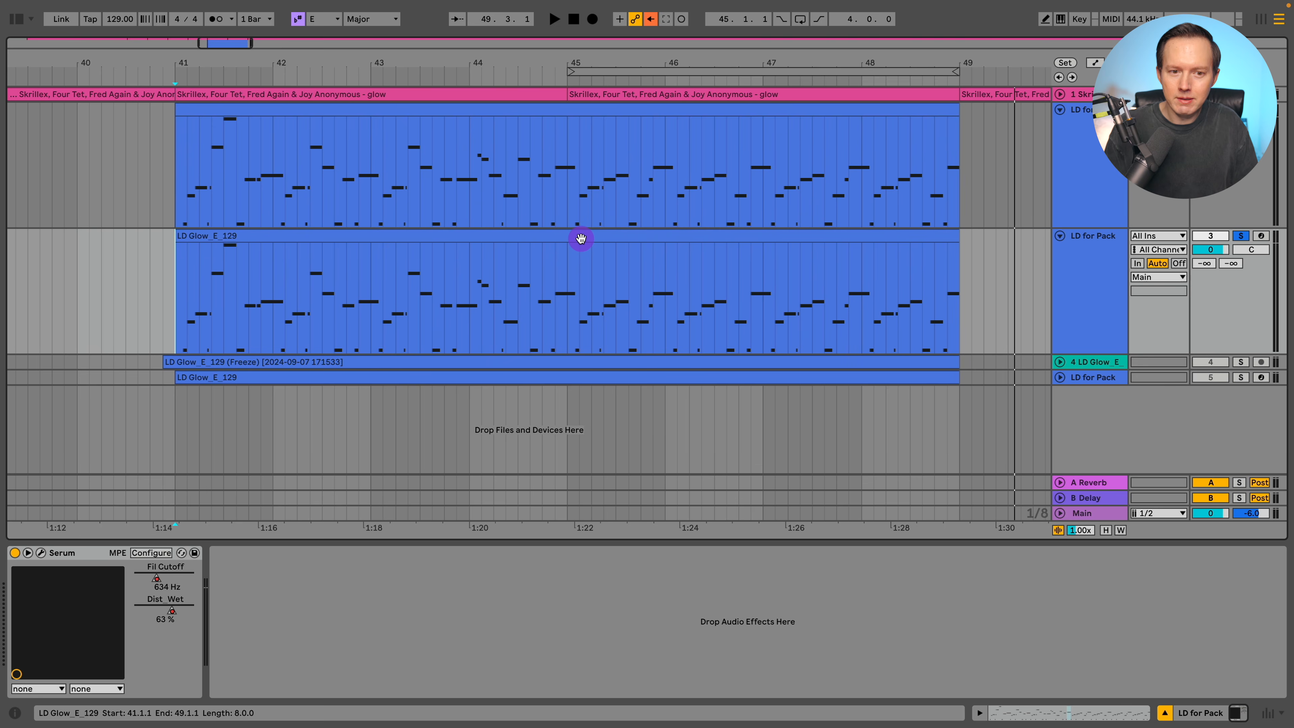
double_click(581, 239)
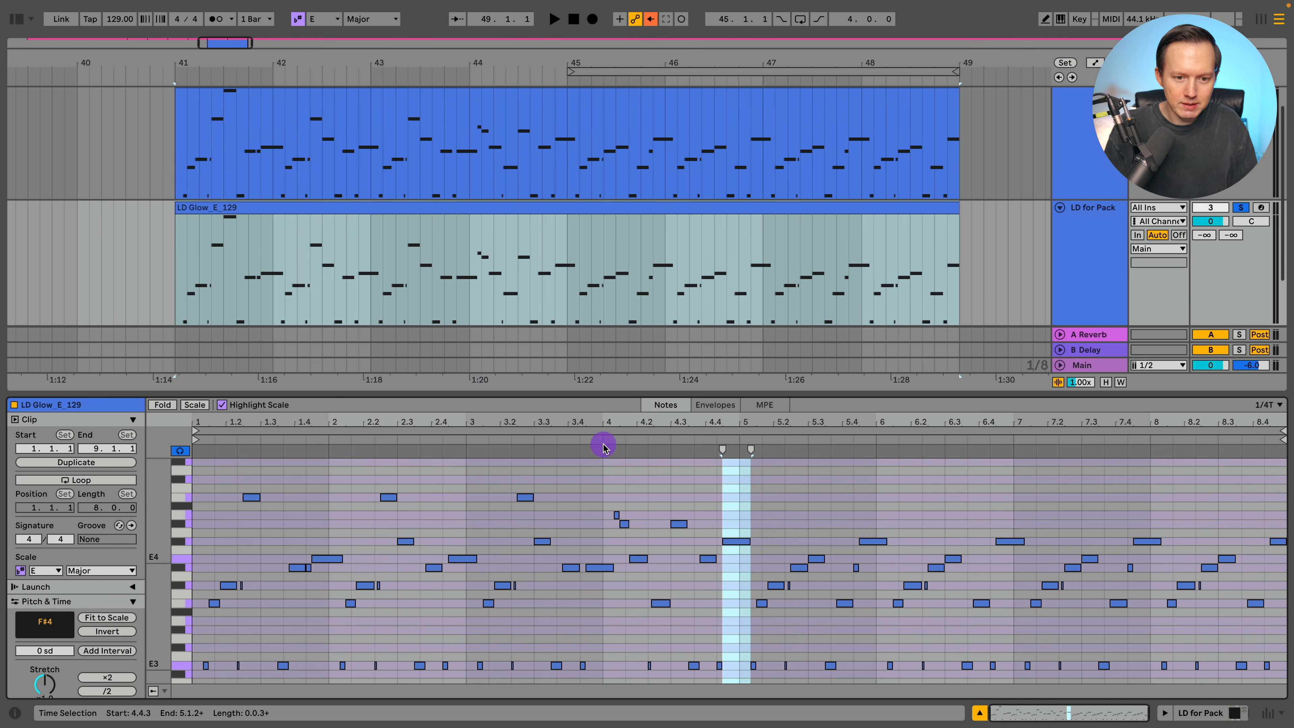
Step: Enlarge the note editor around the clip's opening bars and play them
left_click_drag(602, 395, 590, 223)
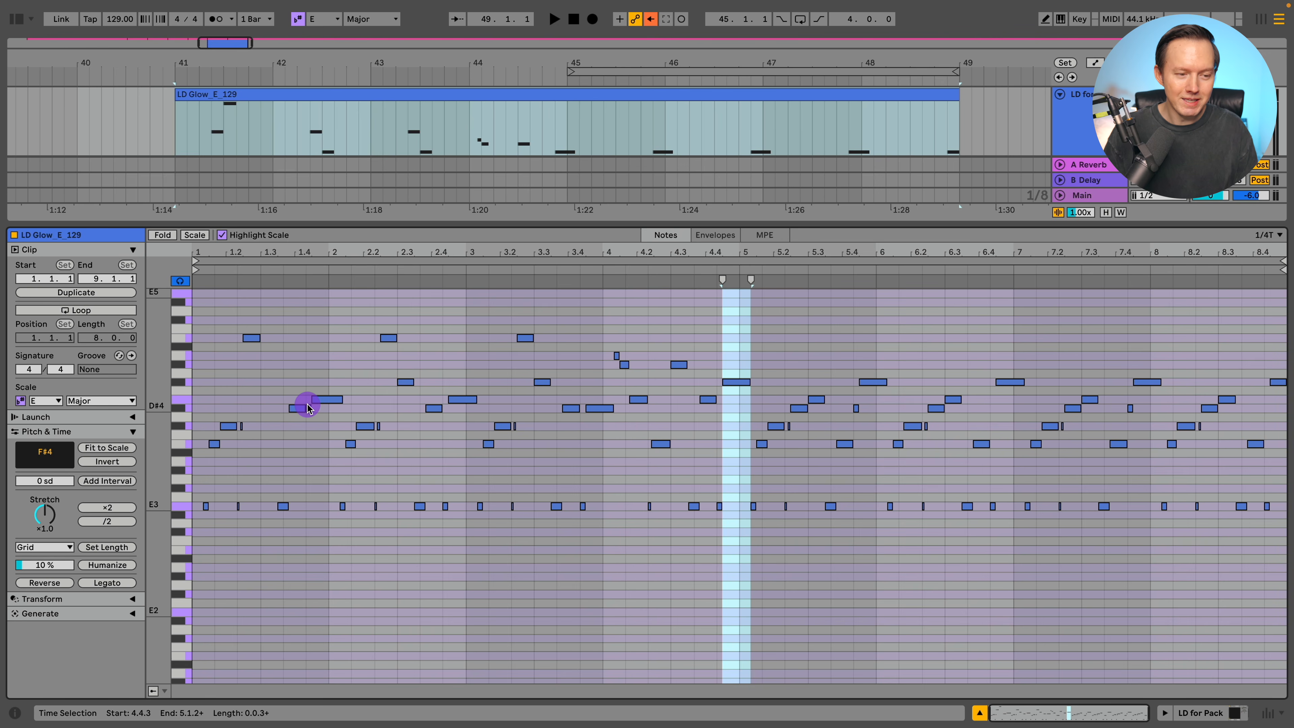
left_click_drag(191, 252, 260, 289)
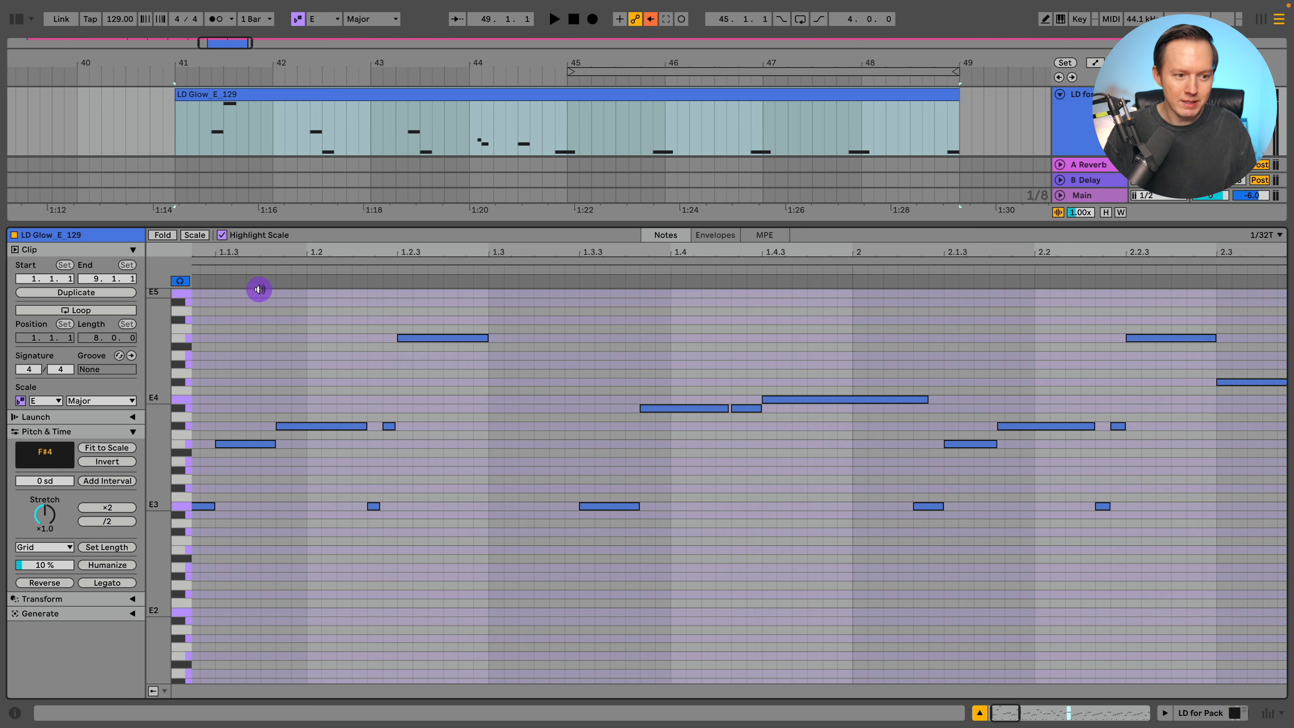
scroll(419, 433, "left", 2)
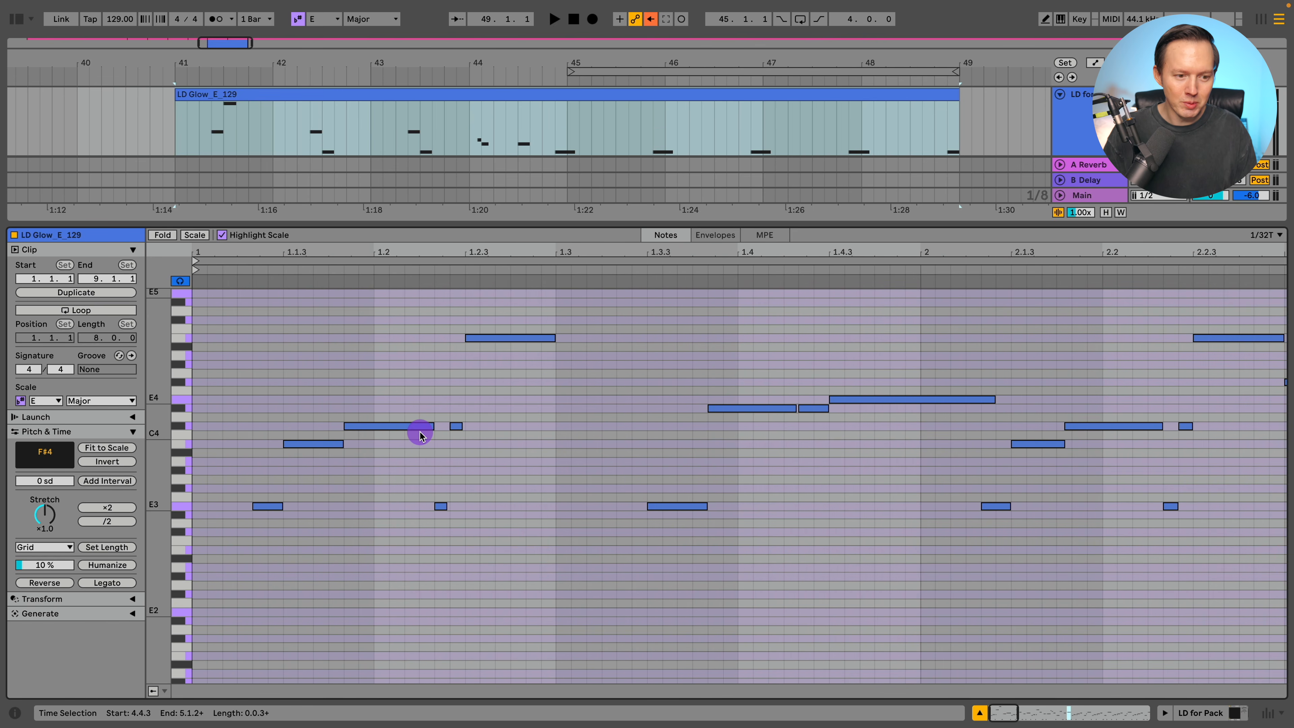
key("space")
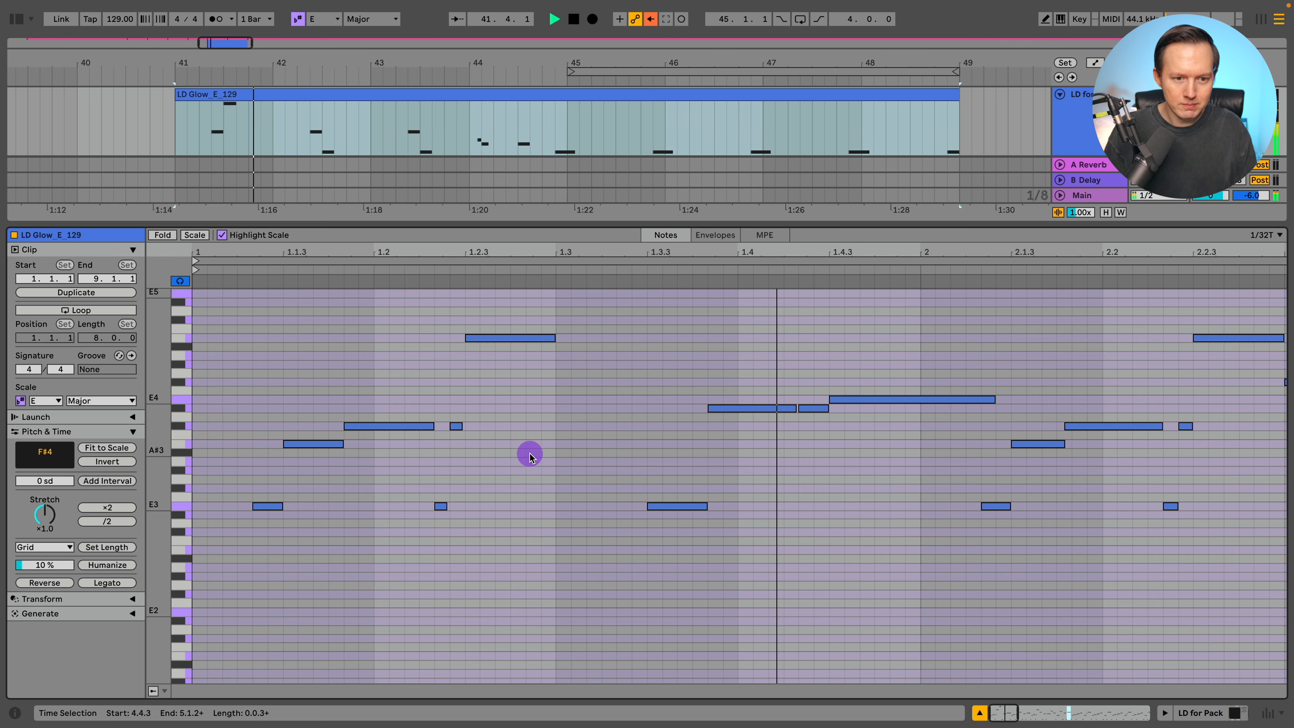
Step: Lower the project tempo to 20 BPM and play the clip's first notes slowly
left_click_drag(119, 22, 279, 203)
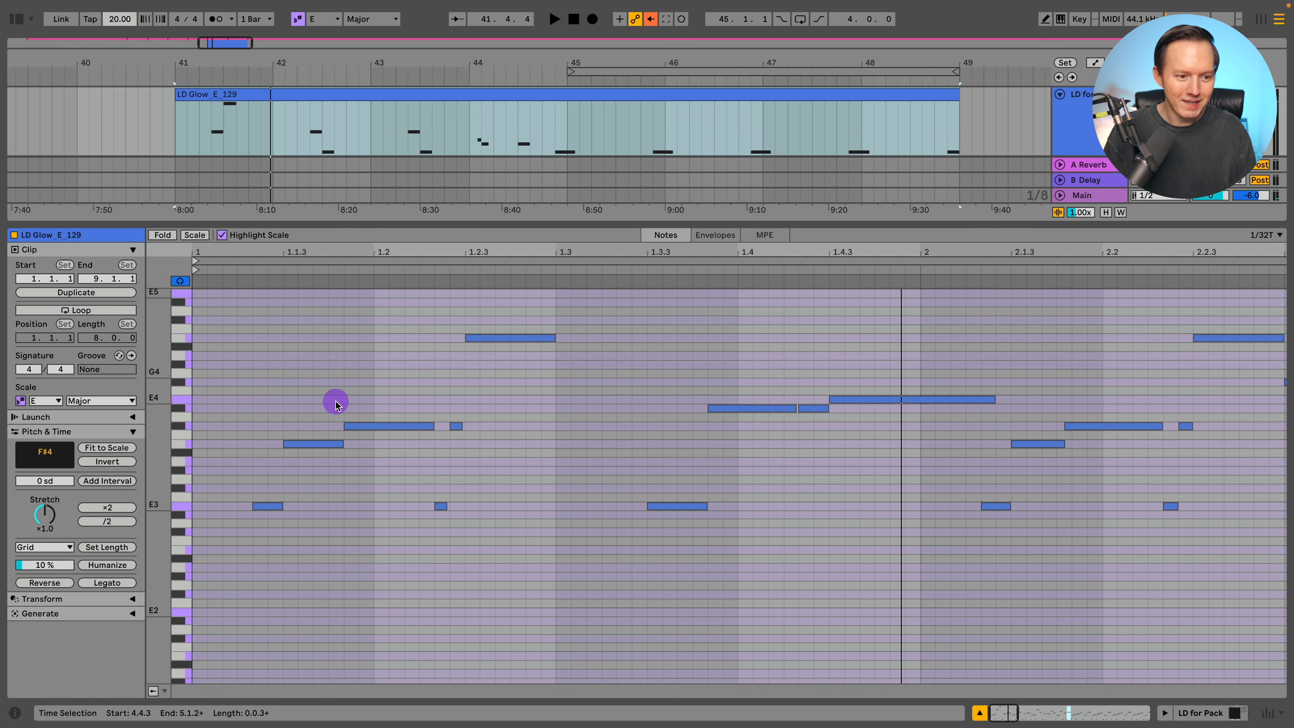
key("space")
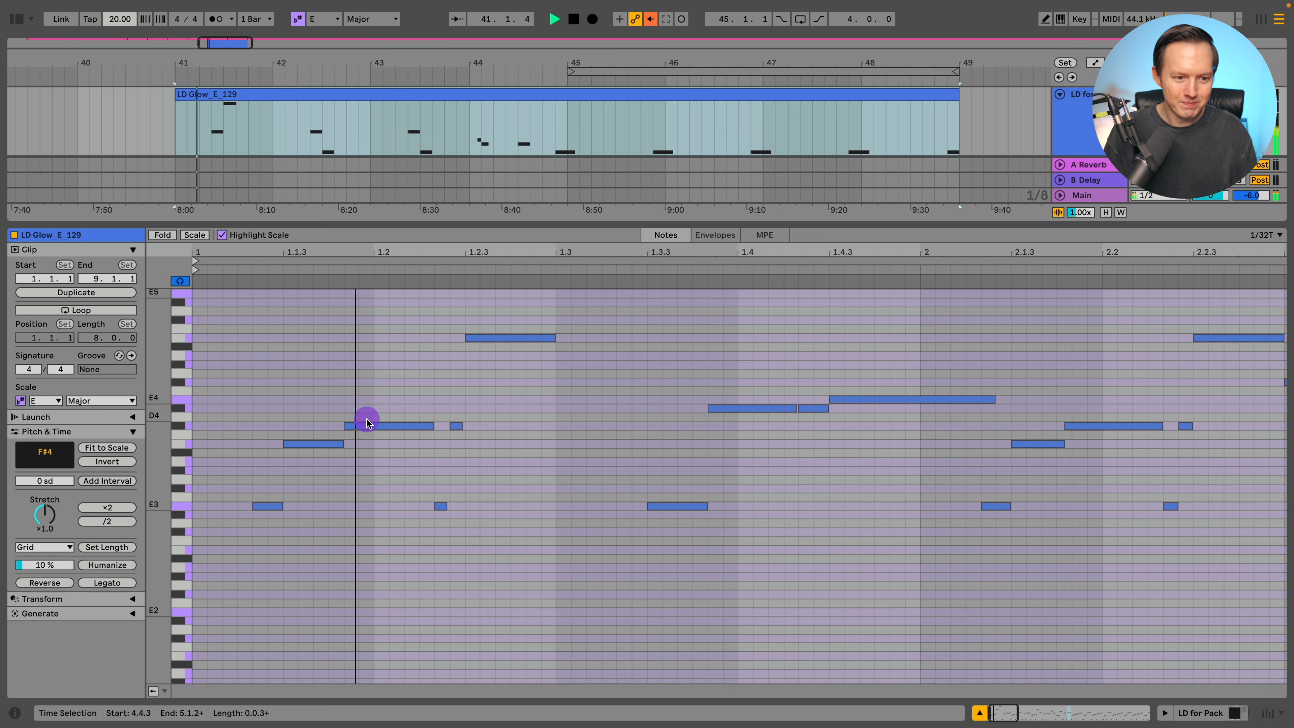
key("space")
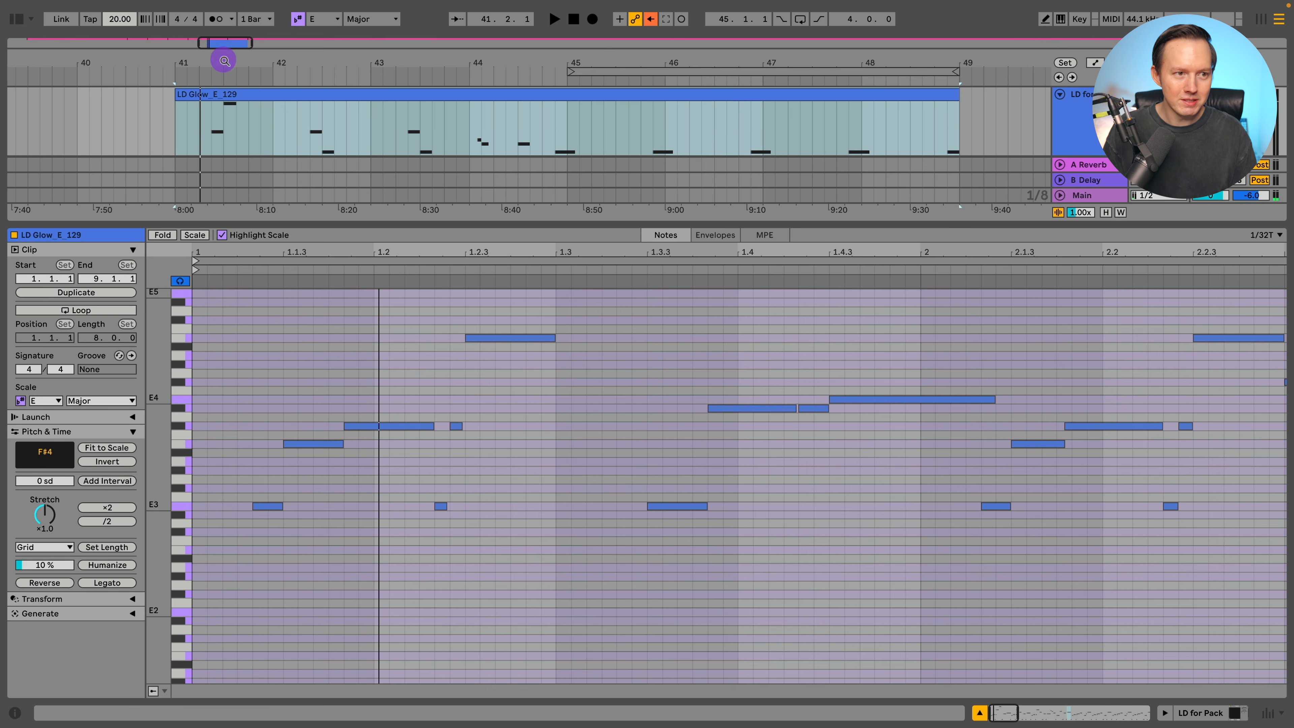
Step: Set the project tempo to 129 BPM
left_click(116, 21)
type("129")
key("Return")
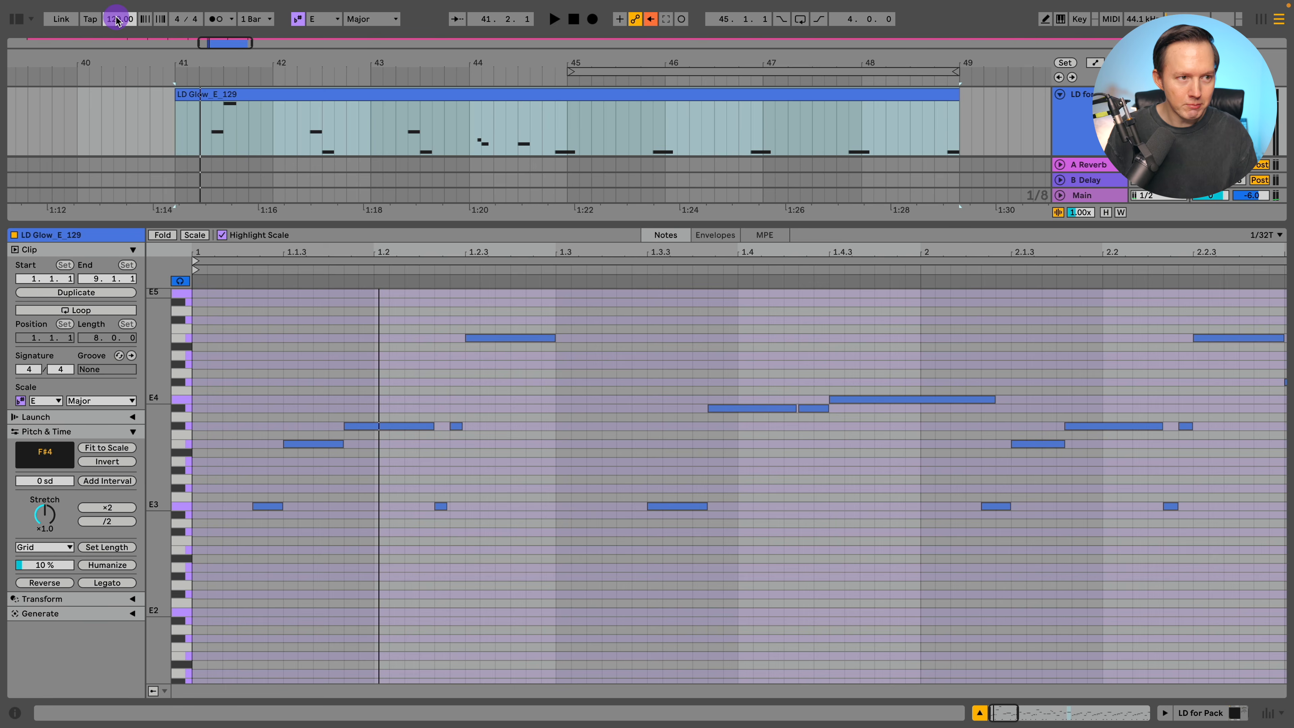
Step: Play the LD Glow_E_129 clip through to its end while following its notes, and close the note editor
left_click(189, 101)
key("space")
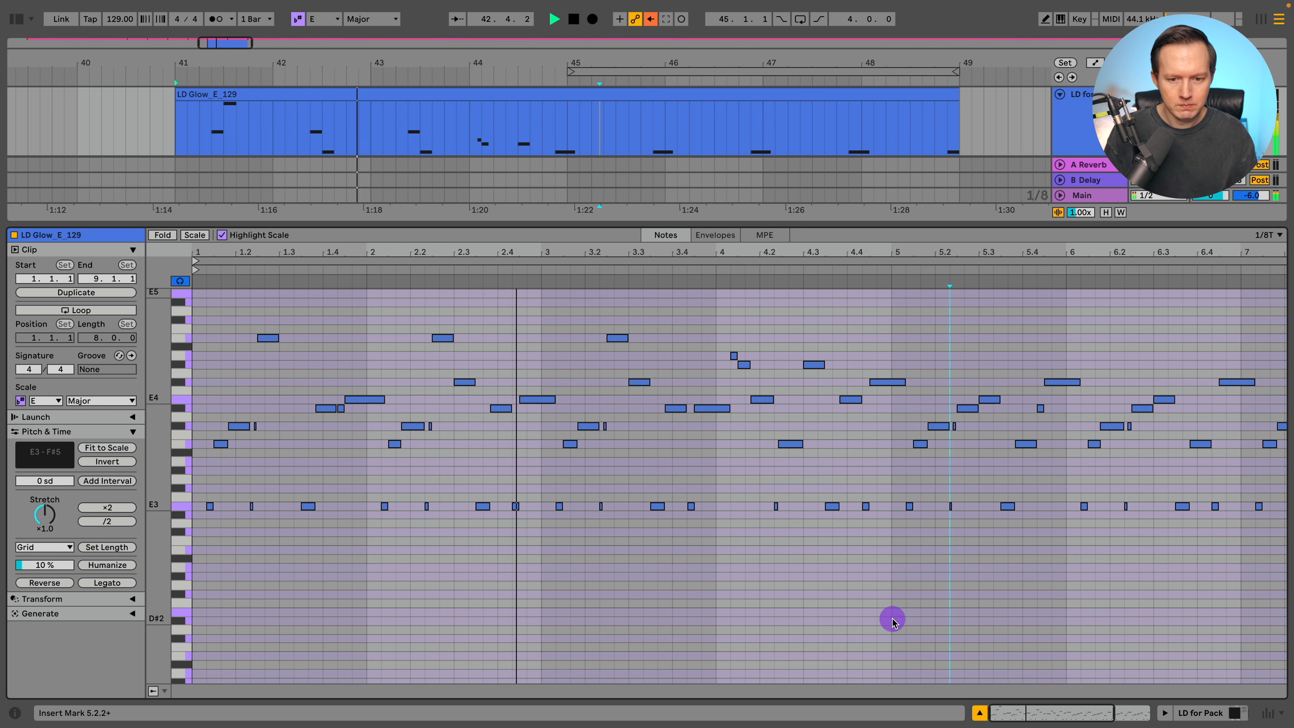
scroll(900, 618, "right", 1)
scroll(900, 618, "right", 1)
scroll(900, 618, "right", 4)
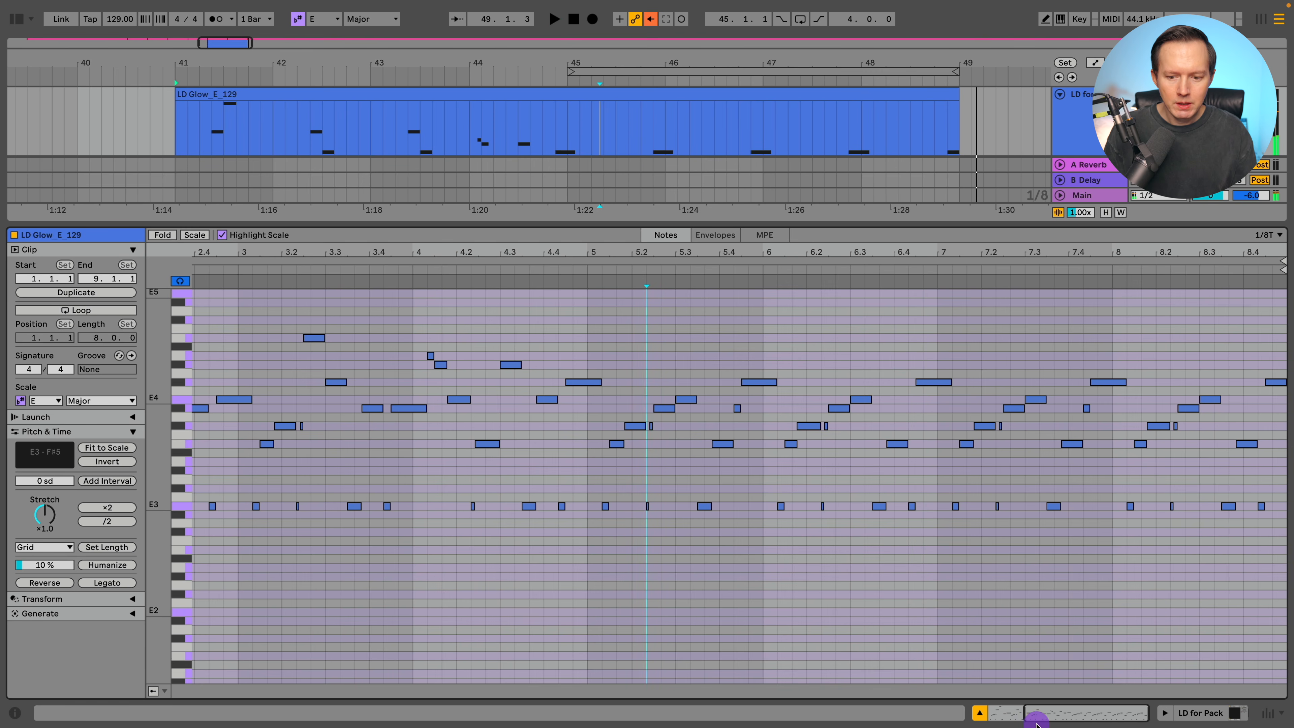
left_click(981, 714)
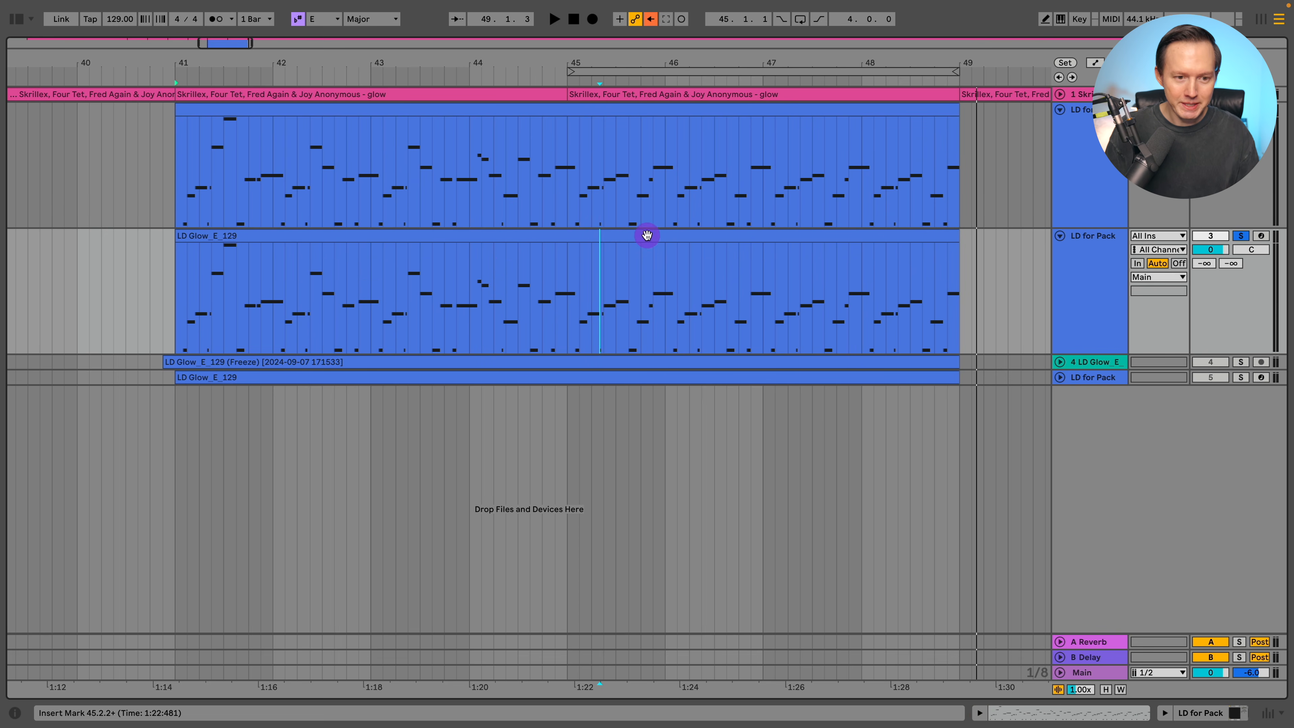
Step: Solo the LD for Video track, loop its clip, and shorten the loop so it runs from bar 45 to bar 49
left_click(1105, 155)
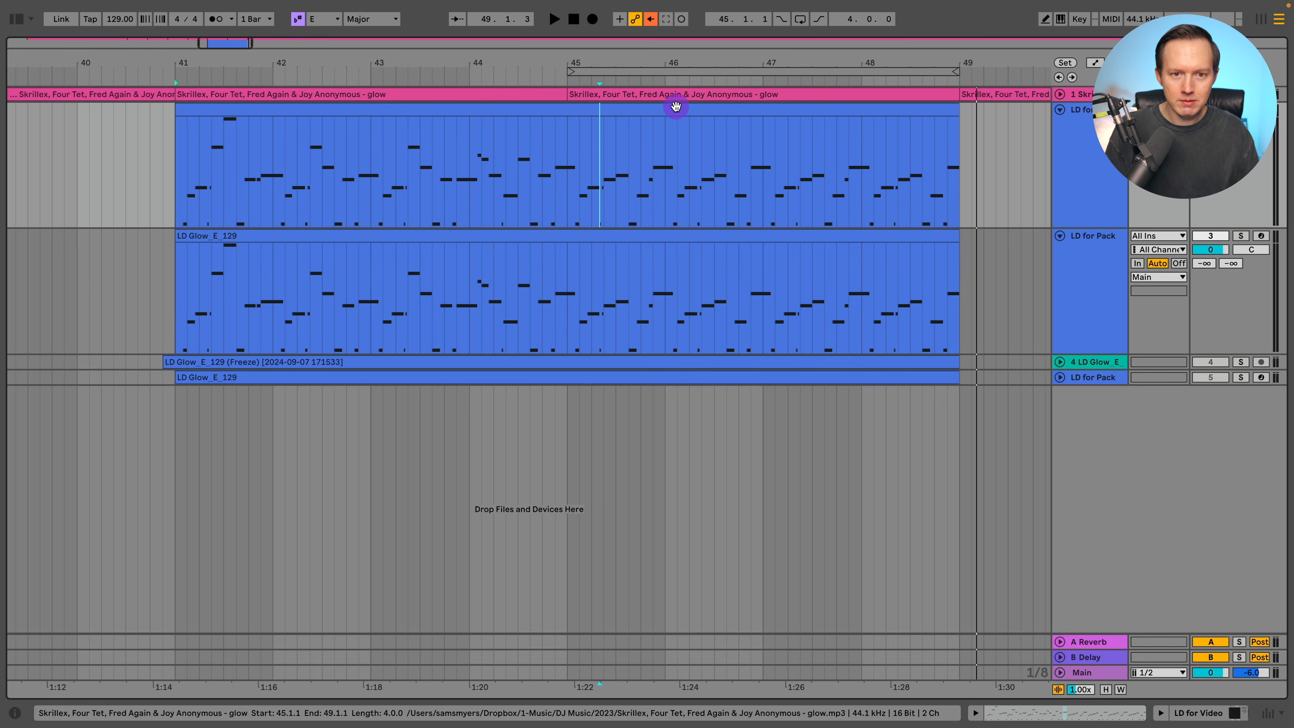
left_click(653, 110)
left_click(627, 111)
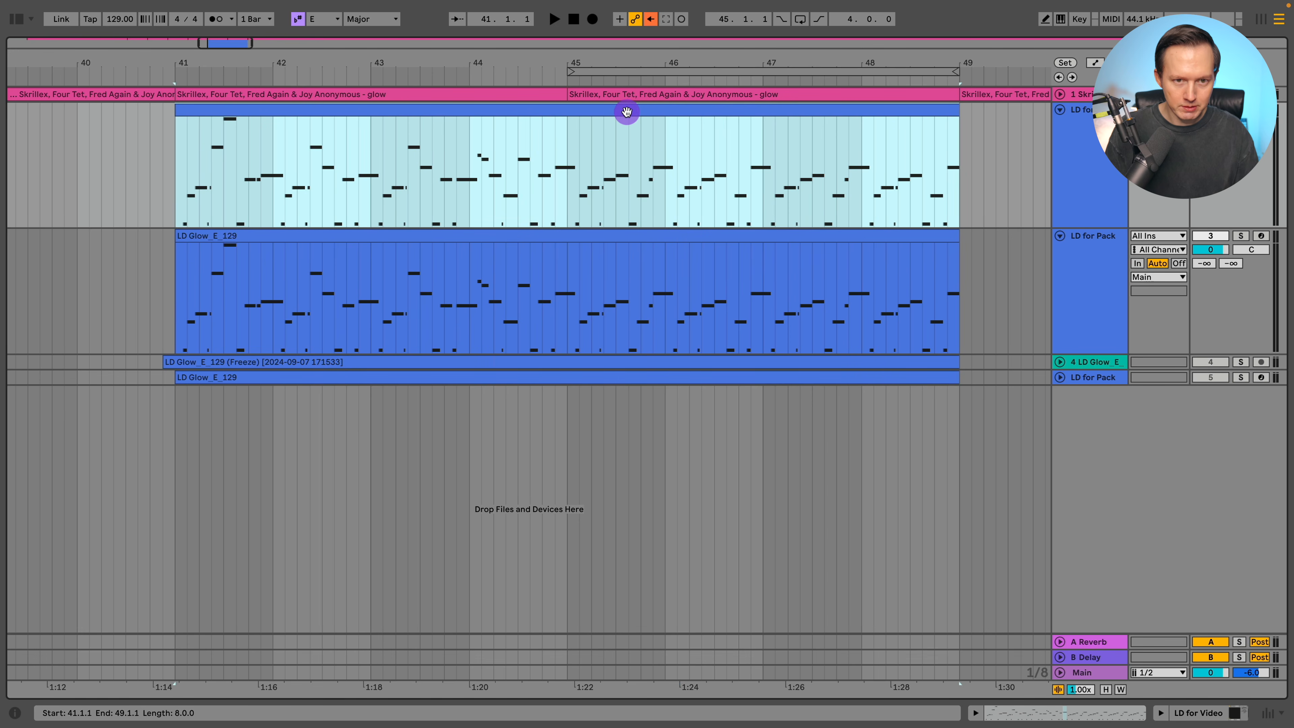
key("super+l")
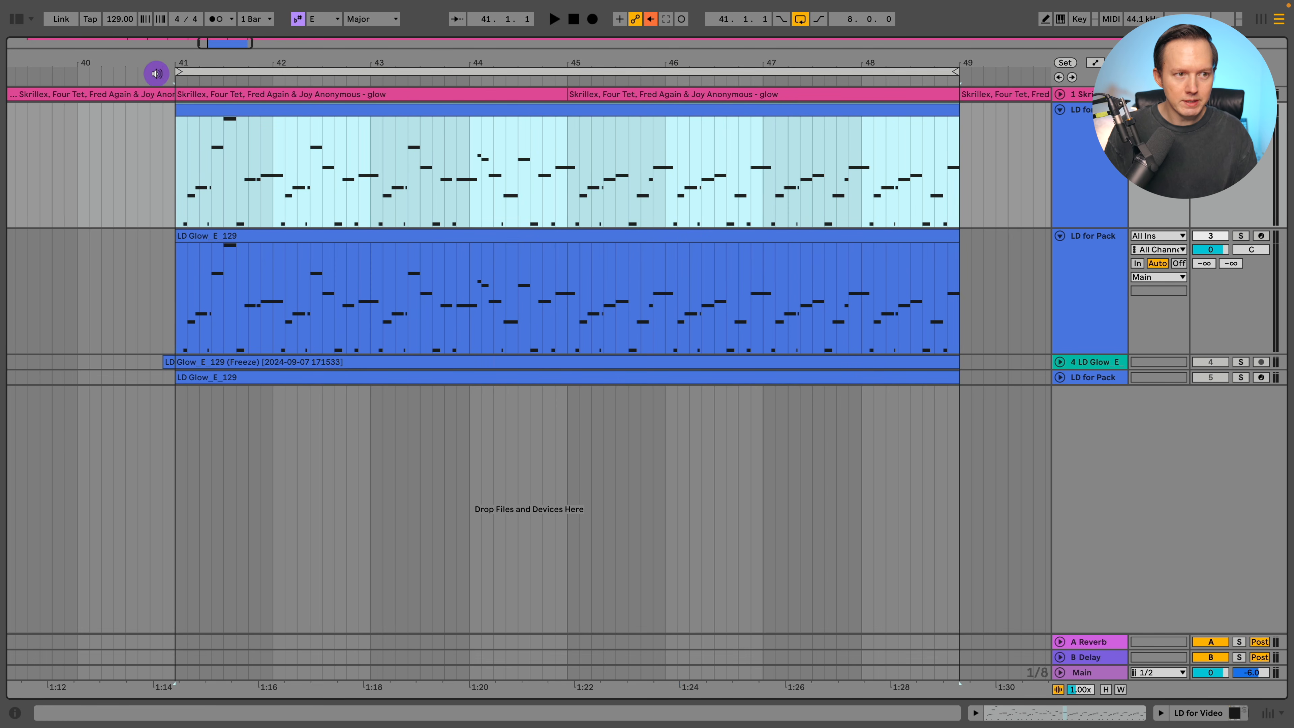
left_click(179, 74)
left_click_drag(179, 74, 573, 75)
Step: Show the LD for Video track's devices, open its Serum plug-in window and reposition it
left_click(1102, 162)
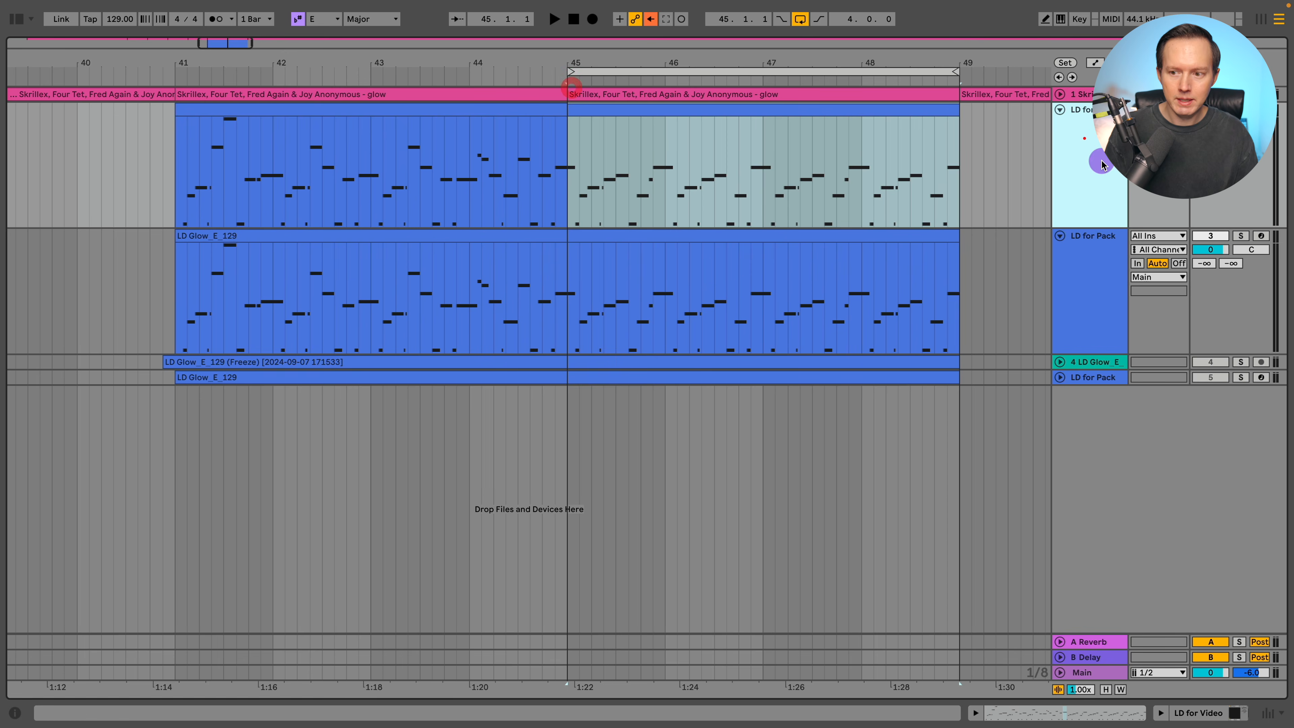
left_click(1222, 716)
left_click(40, 555)
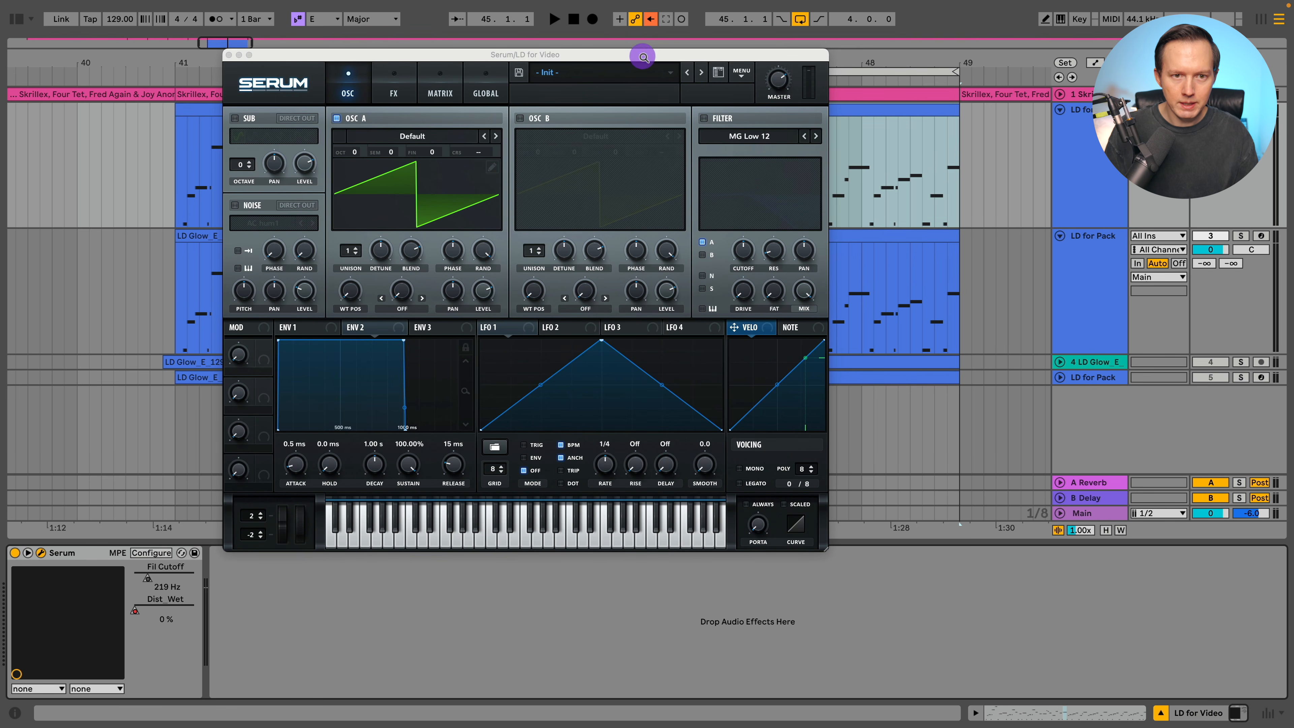
left_click_drag(644, 56, 718, 67)
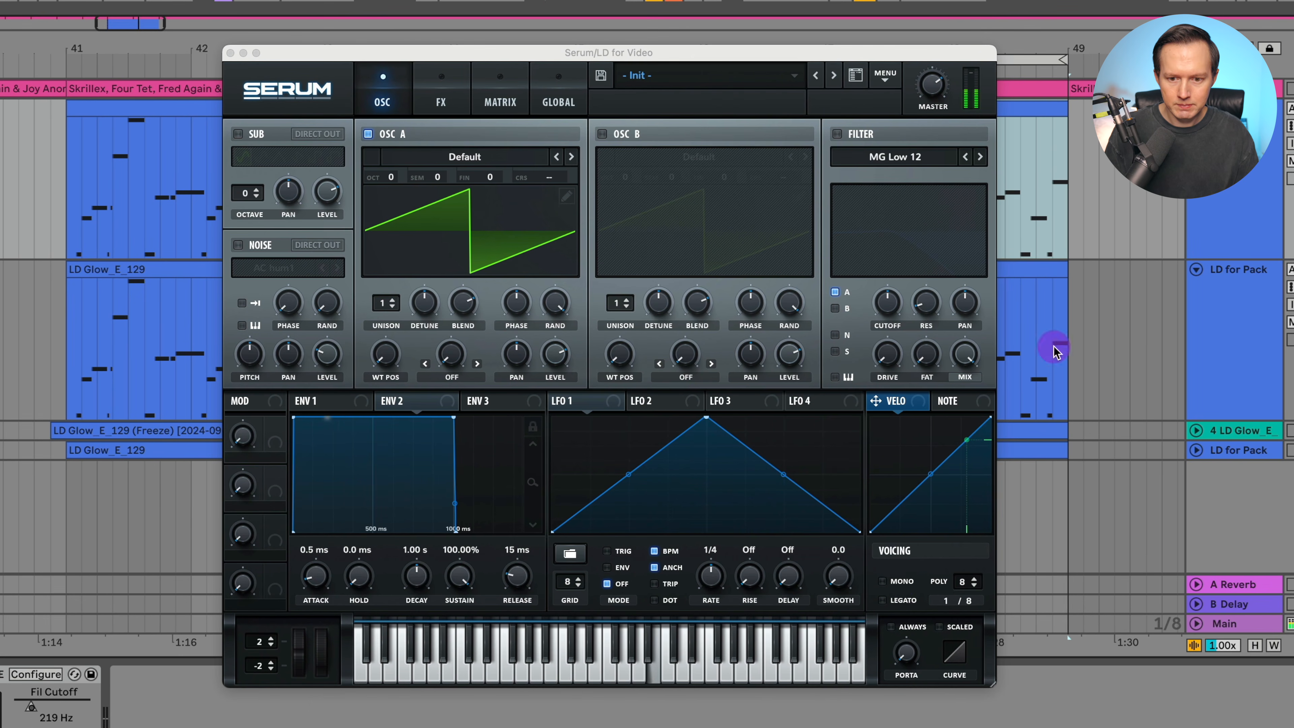
Step: Set Serum's voicing to Mono with Always portamento and a 21 ms portamento time, and play the loop
left_click(885, 561)
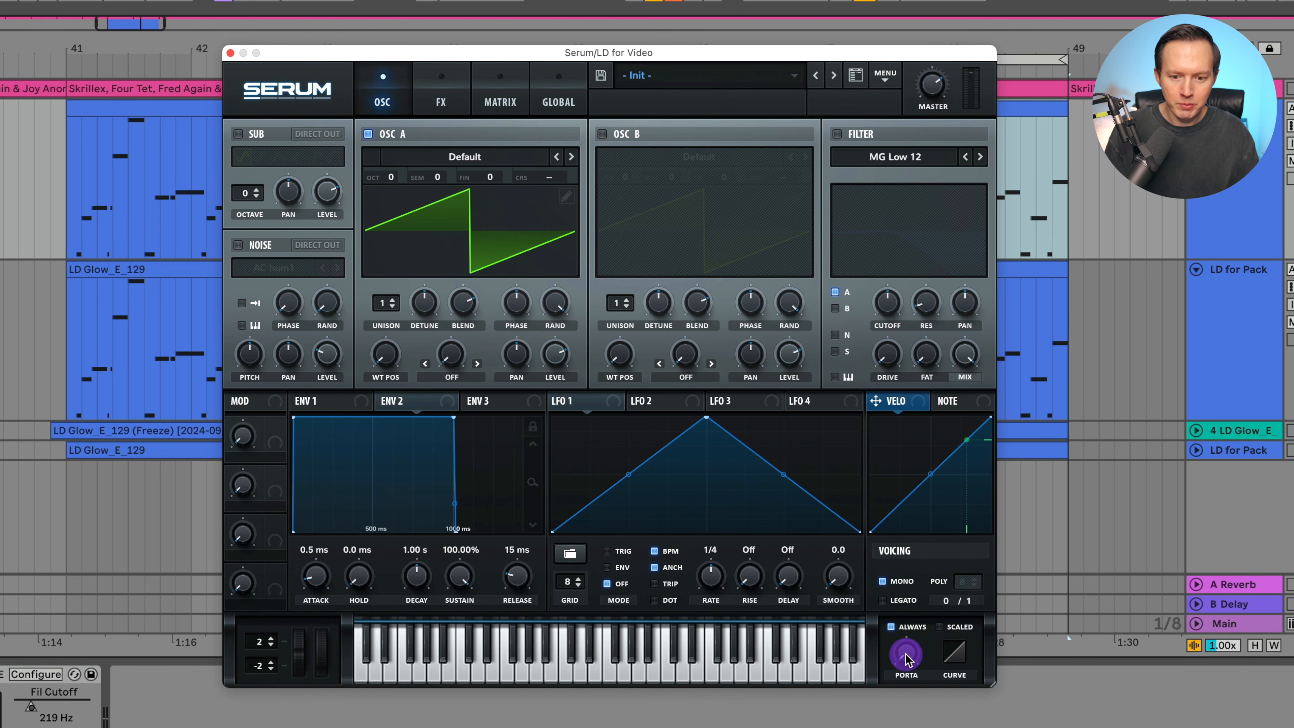
left_click_drag(907, 654, 922, 626)
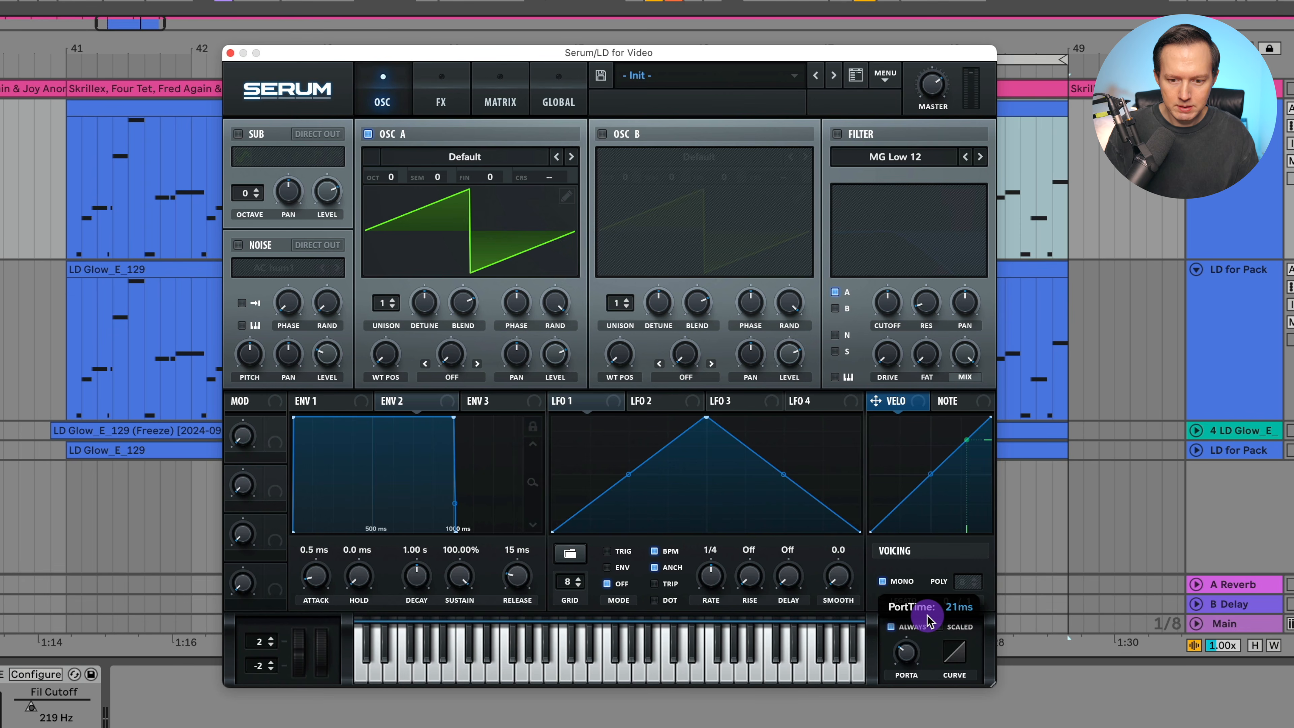
key("space")
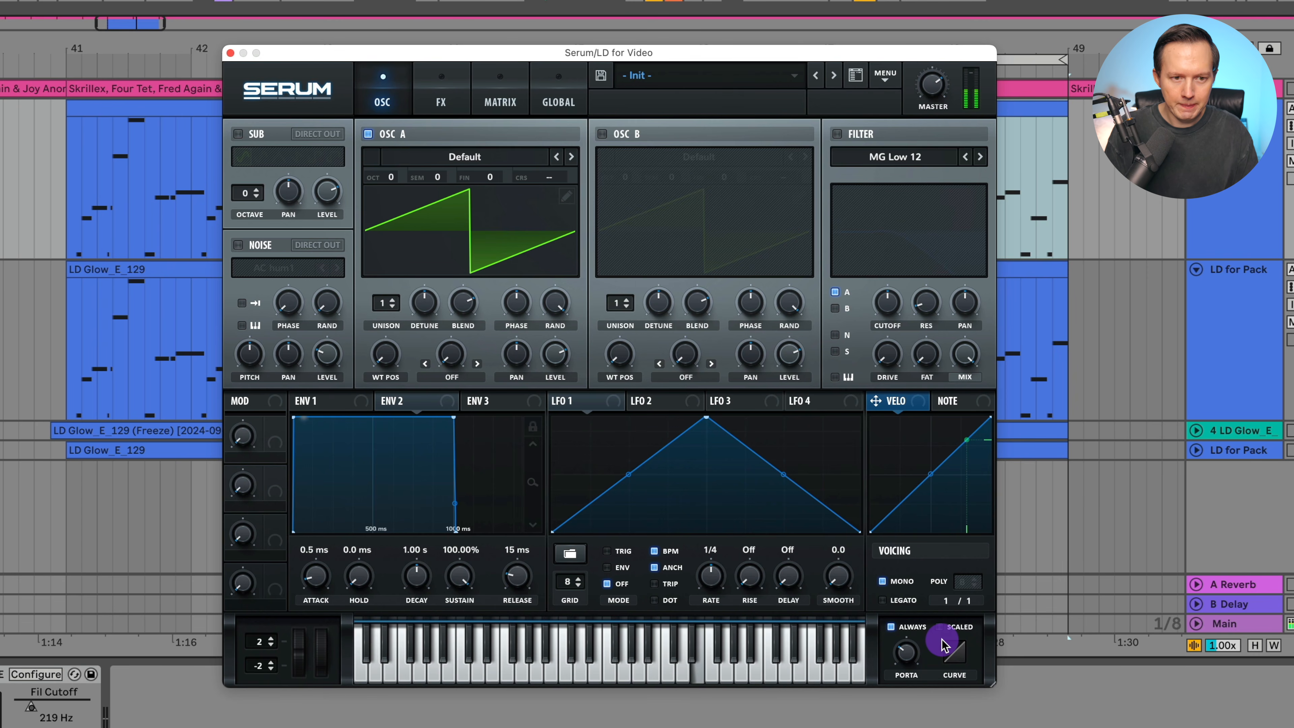
Step: Load the Basic Mini wavetable from the Analog category into oscillator A
left_click(455, 169)
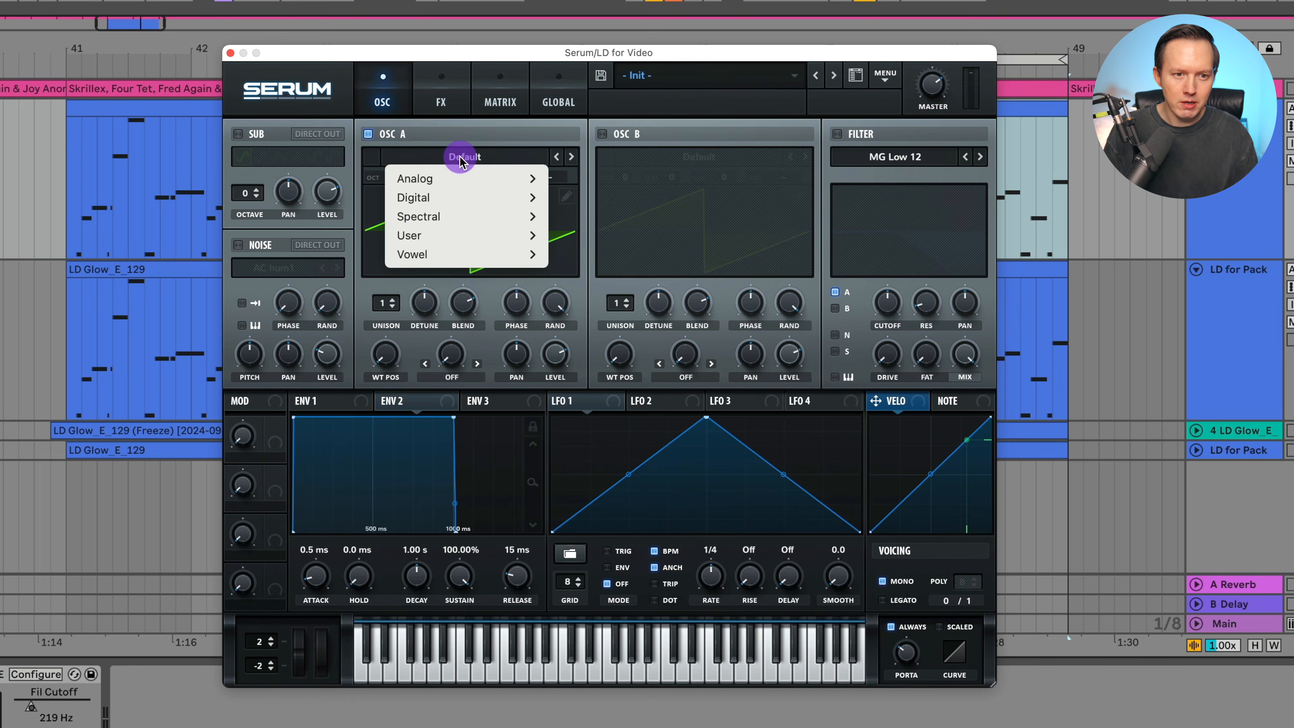
mouse_move(456, 179)
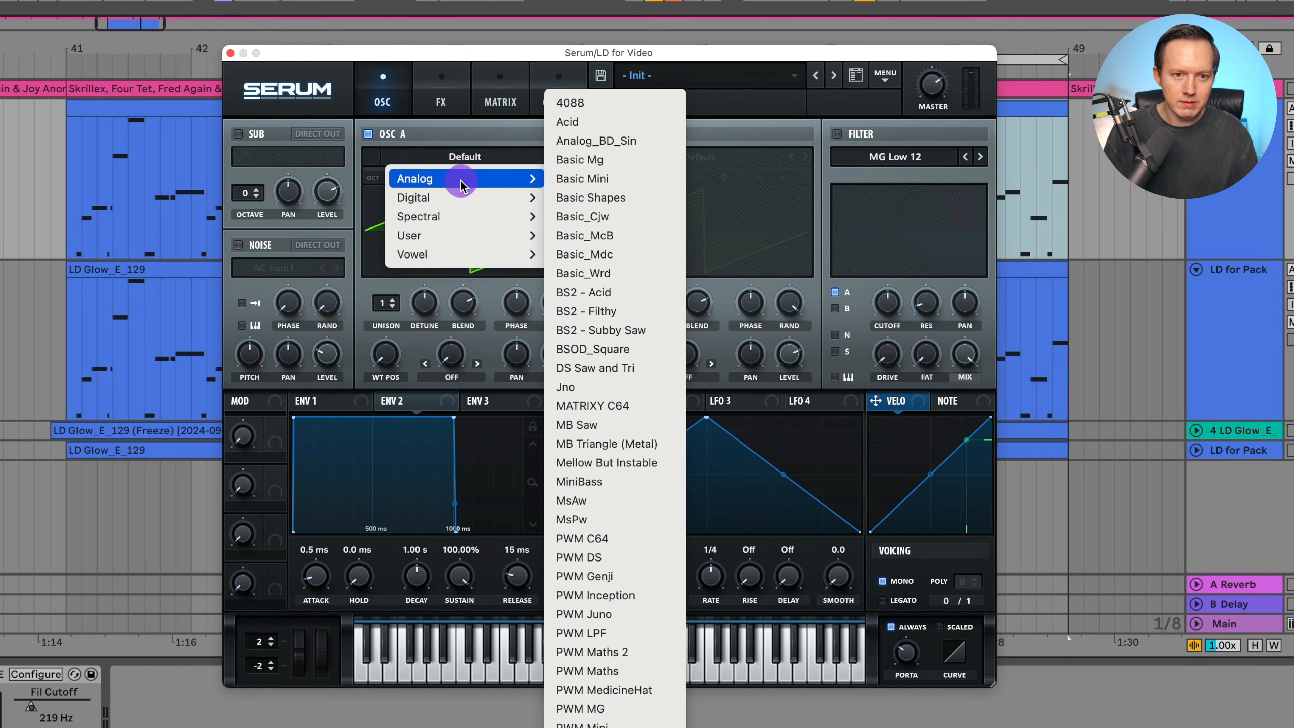
left_click(620, 179)
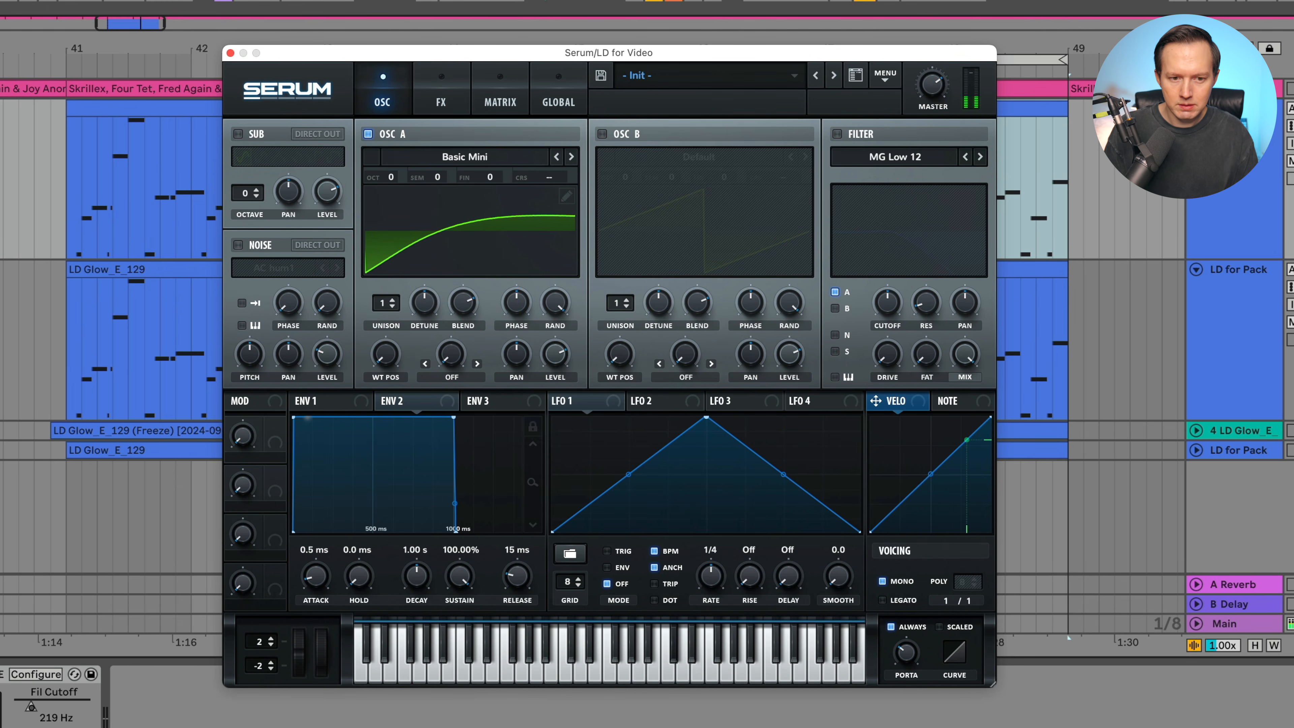
Step: Set Envelope 1's attack to 1.3 ms, and Envelope 2's attack to 1.8 ms, decay to 440 ms and sustain to 0%
left_click(323, 402)
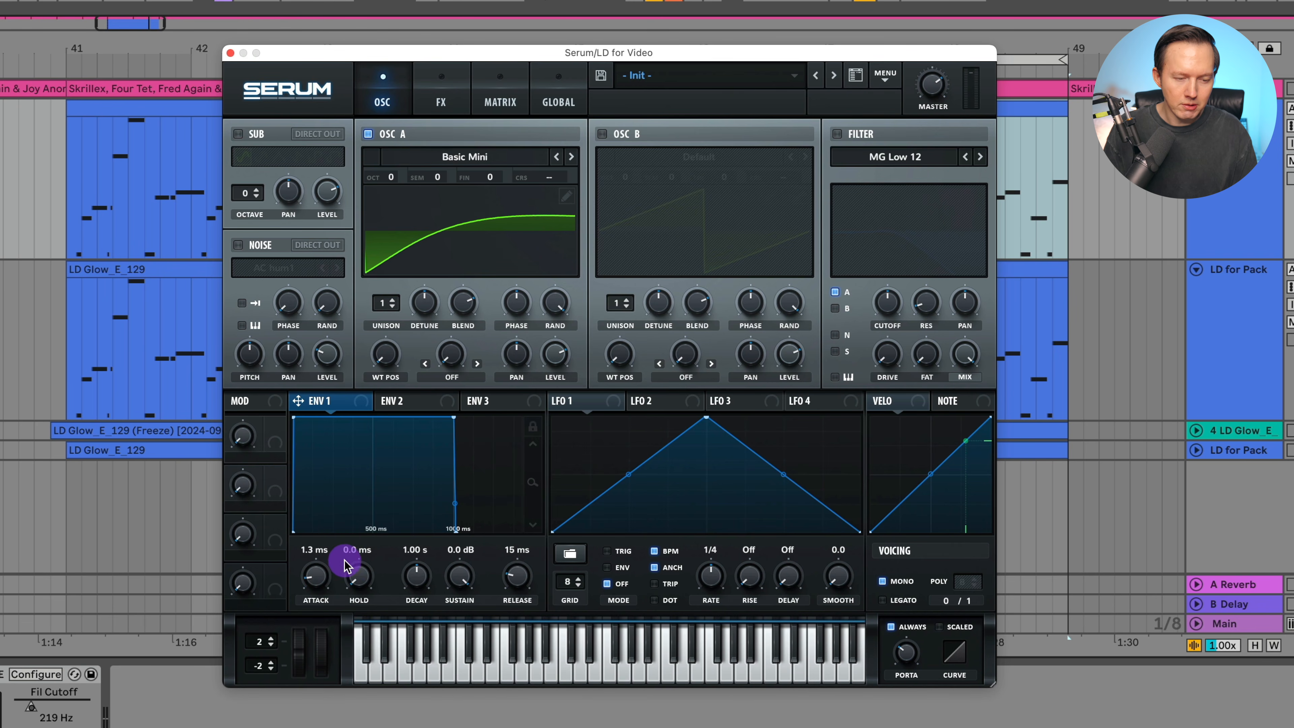
key("space")
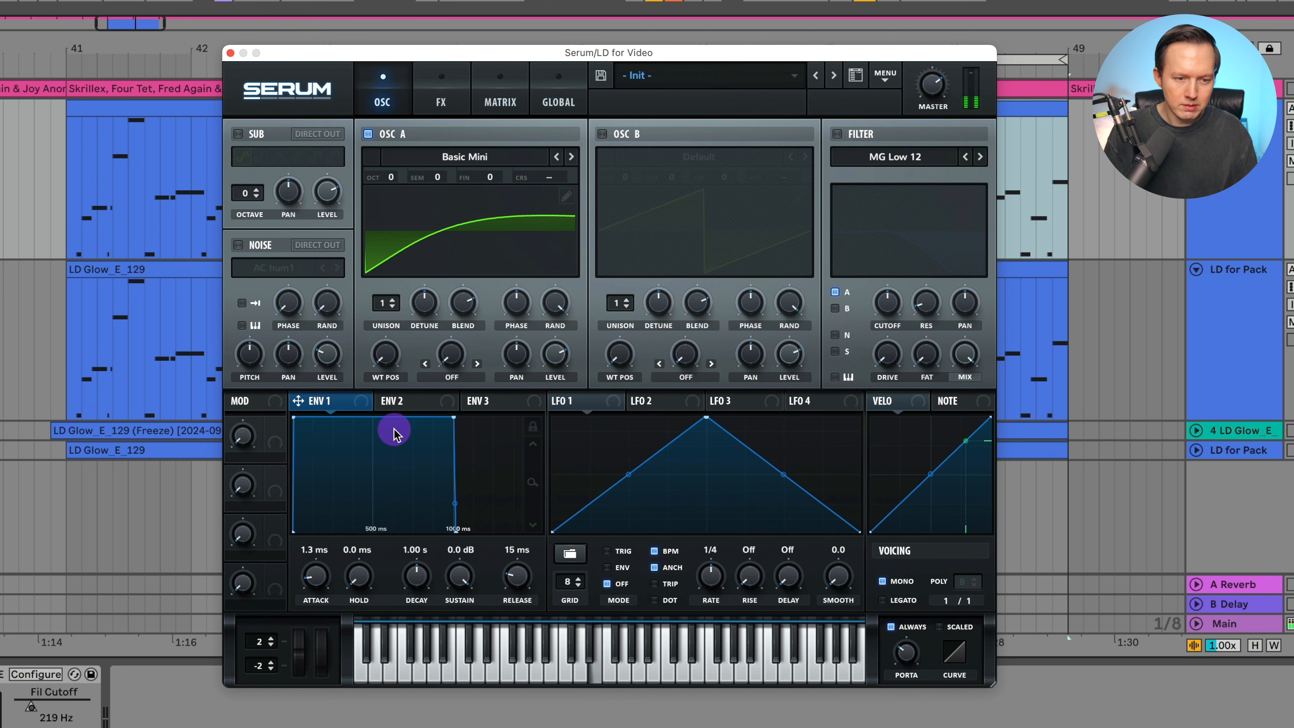
left_click(414, 403)
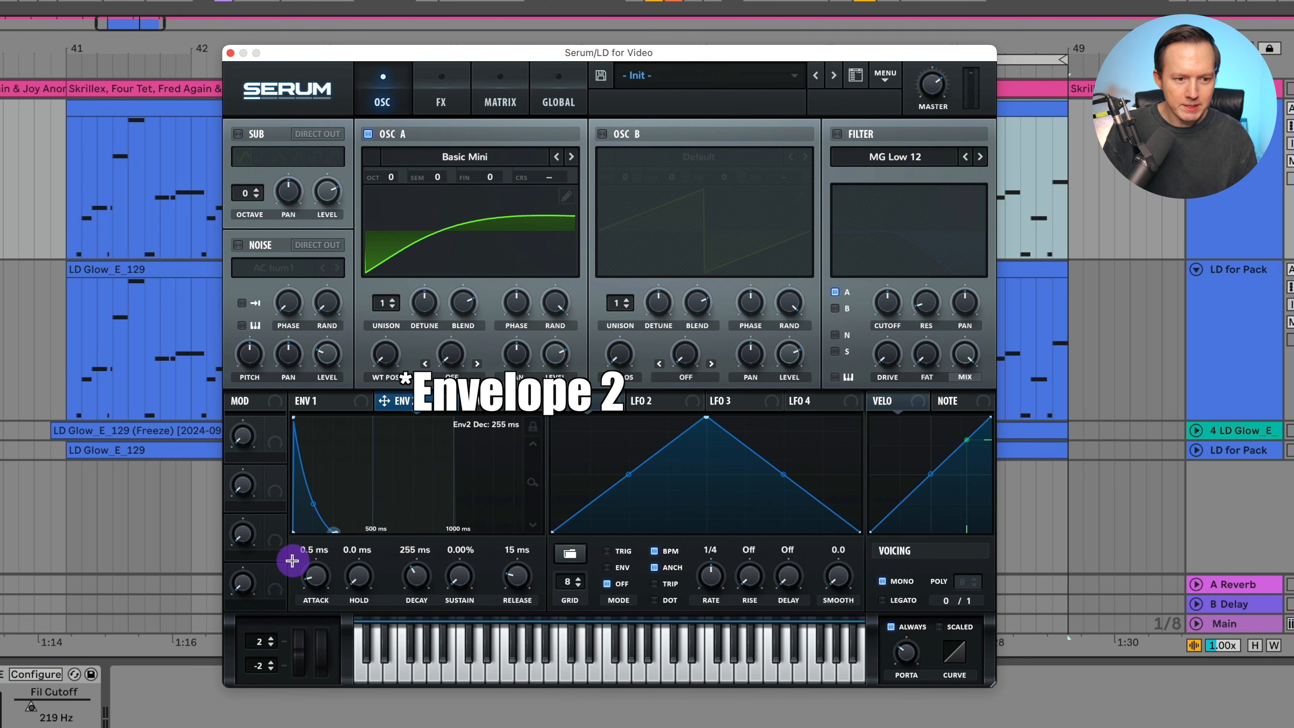
left_click_drag(414, 561, 414, 535)
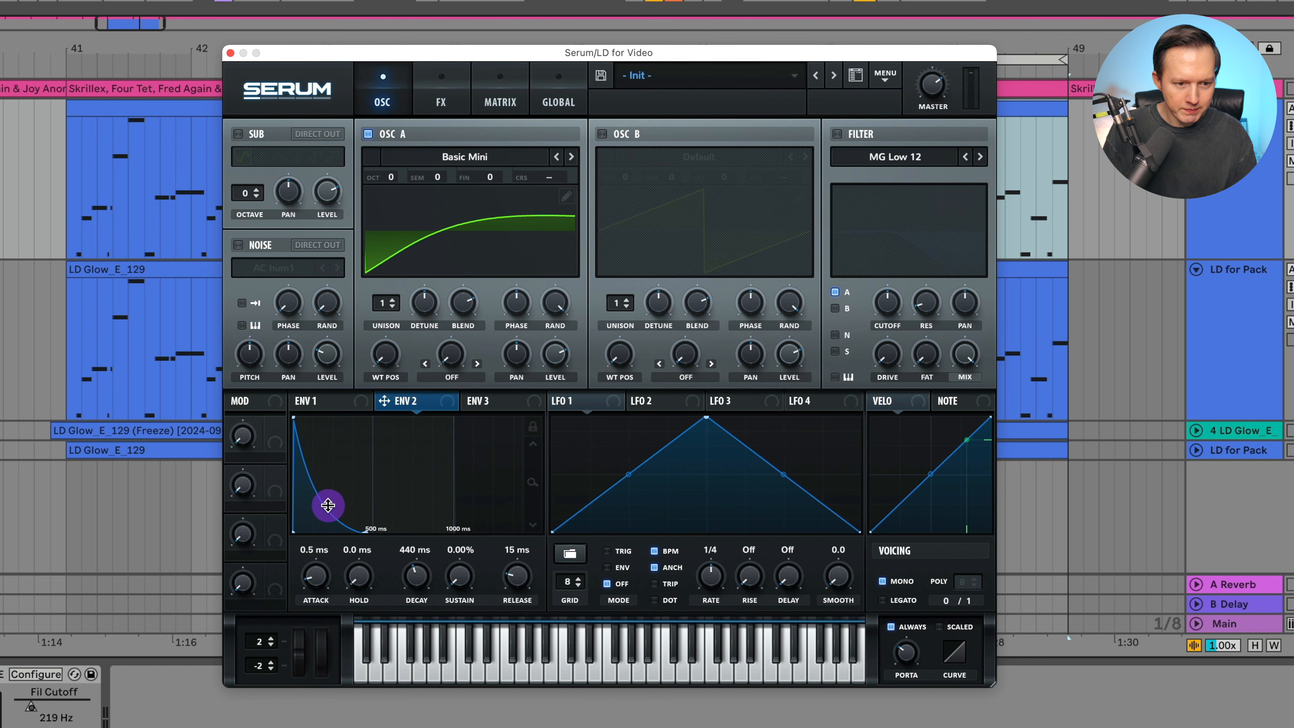
mouse_move(530, 483)
left_mouse_down()
mouse_move(526, 555)
mouse_move(542, 561)
mouse_move(540, 503)
left_mouse_up()
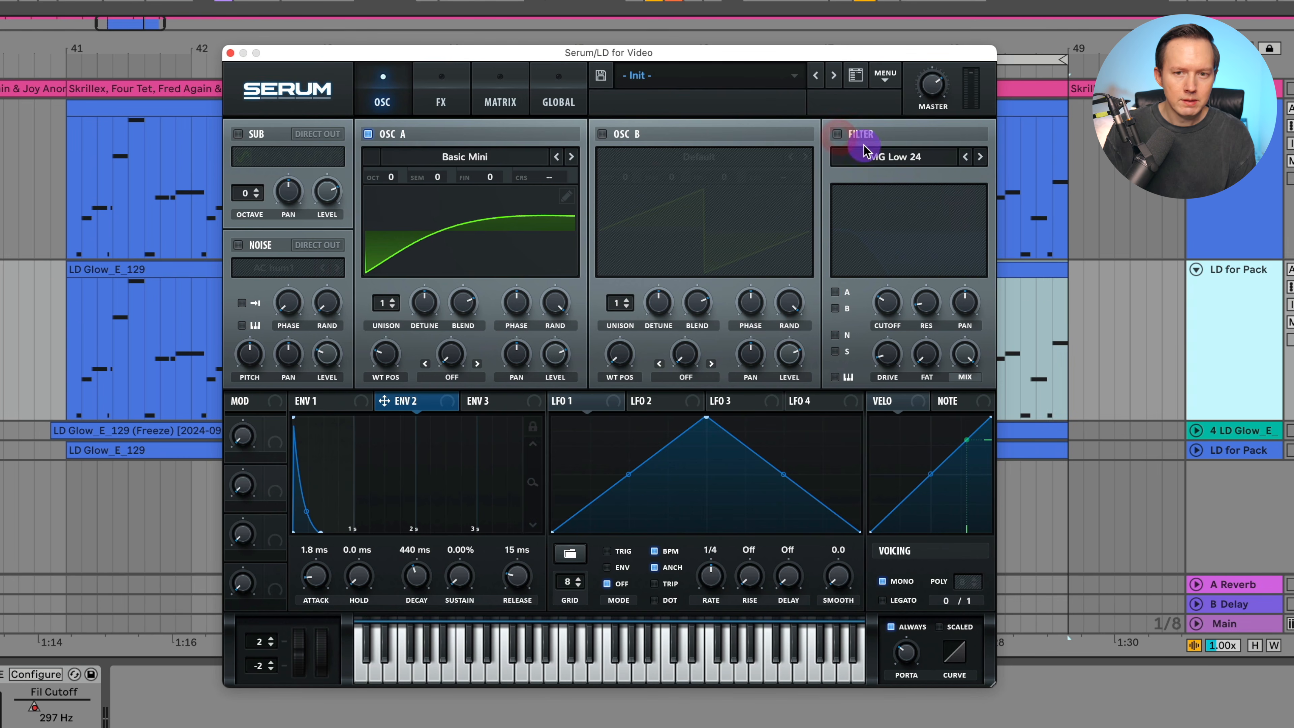
Step: Enable the MG Low 24 filter for oscillator A with key tracking, and assign Envelope 2 to the filter cutoff
left_click(836, 135)
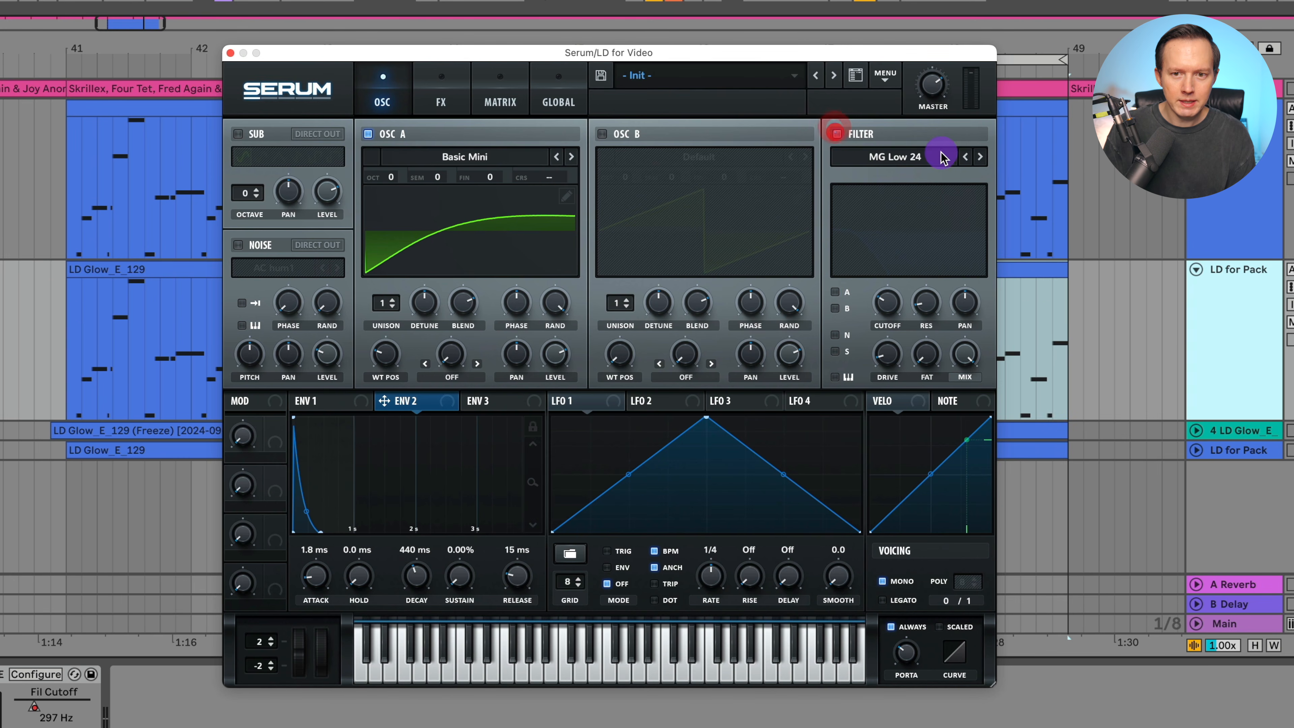
left_click(835, 292)
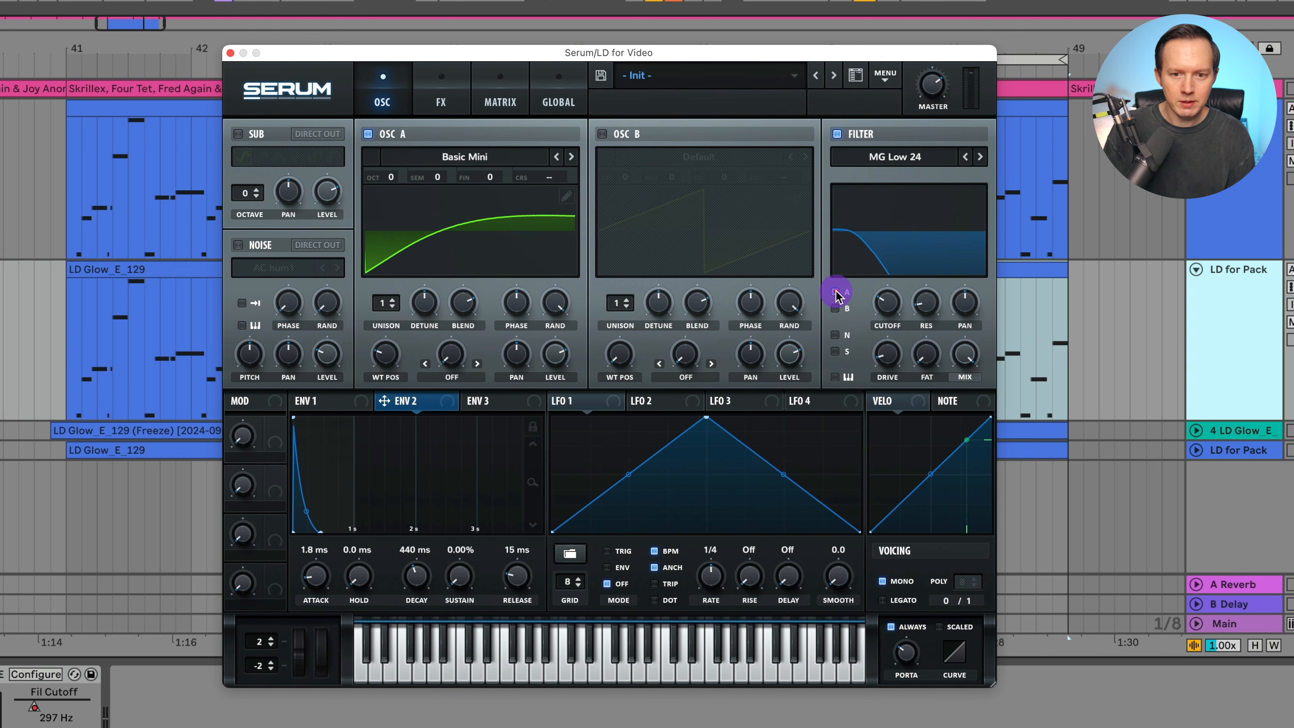
left_click(836, 377)
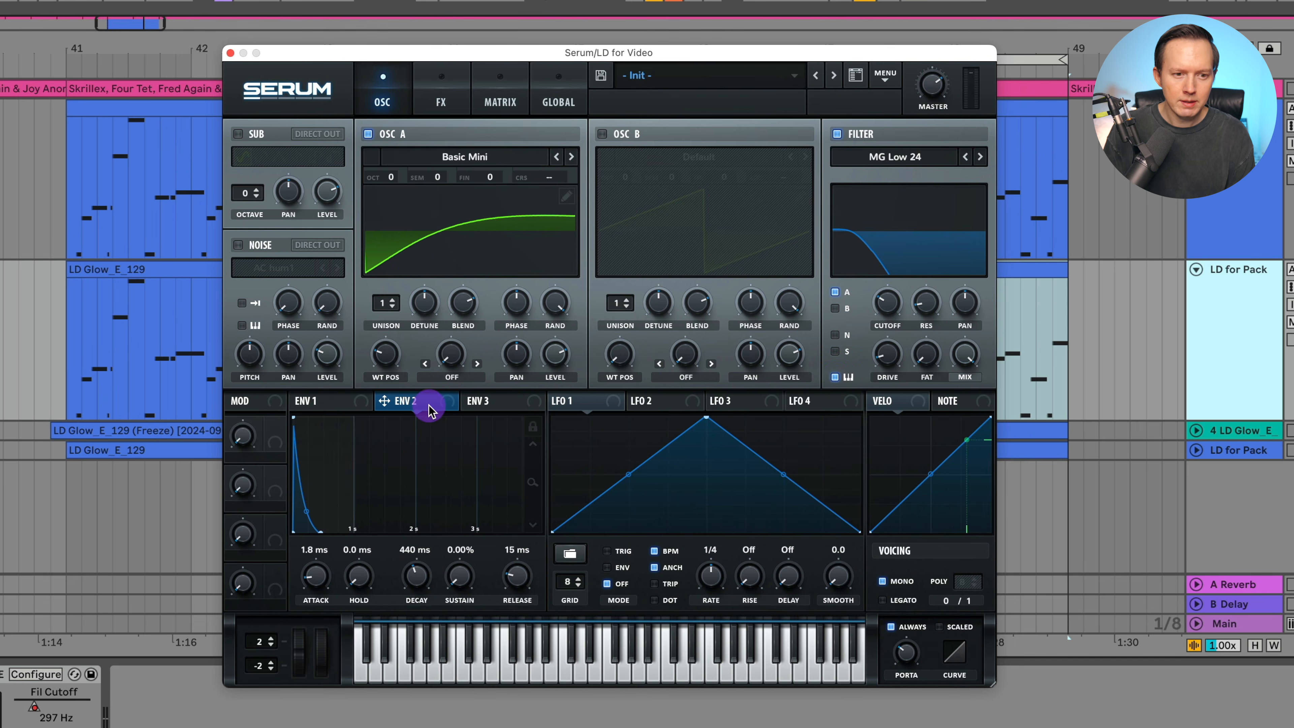
left_click_drag(431, 408, 885, 308)
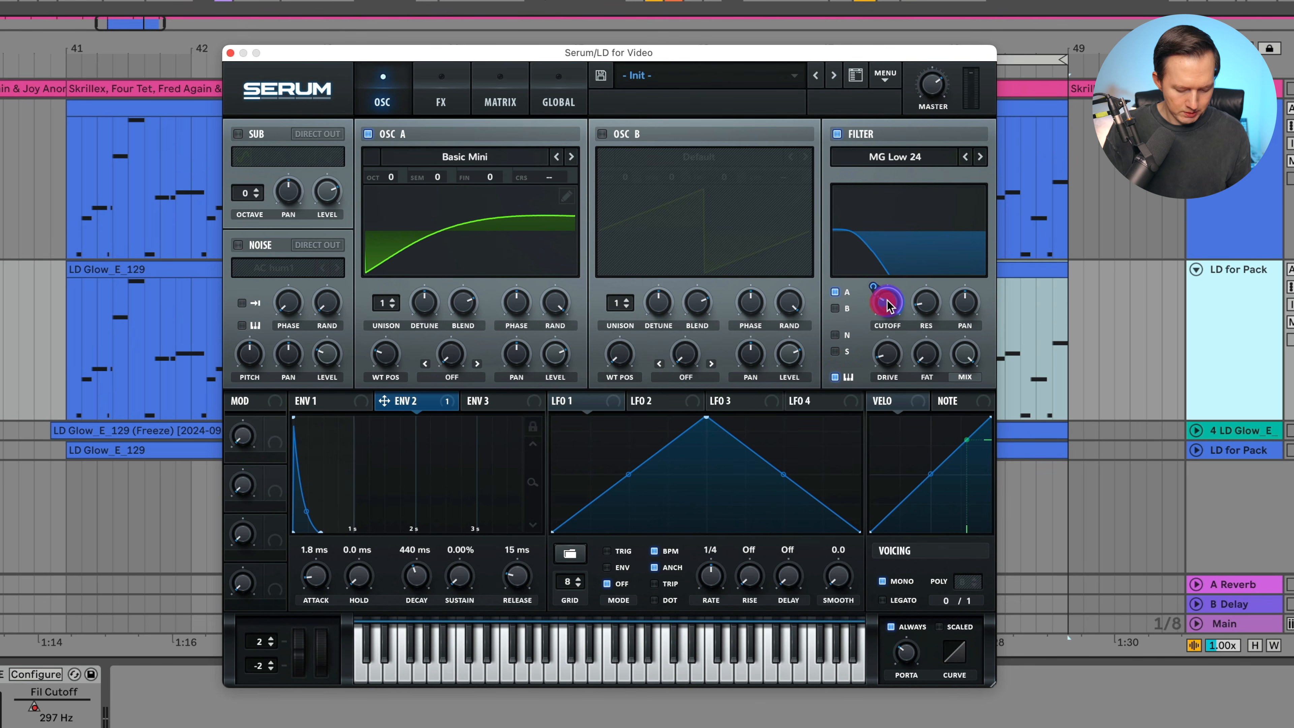
Step: Set Envelope 2's modulation amount on the filter cutoff to 26, and adjust the cutoff while auditioning the loop
mouse_move(889, 301)
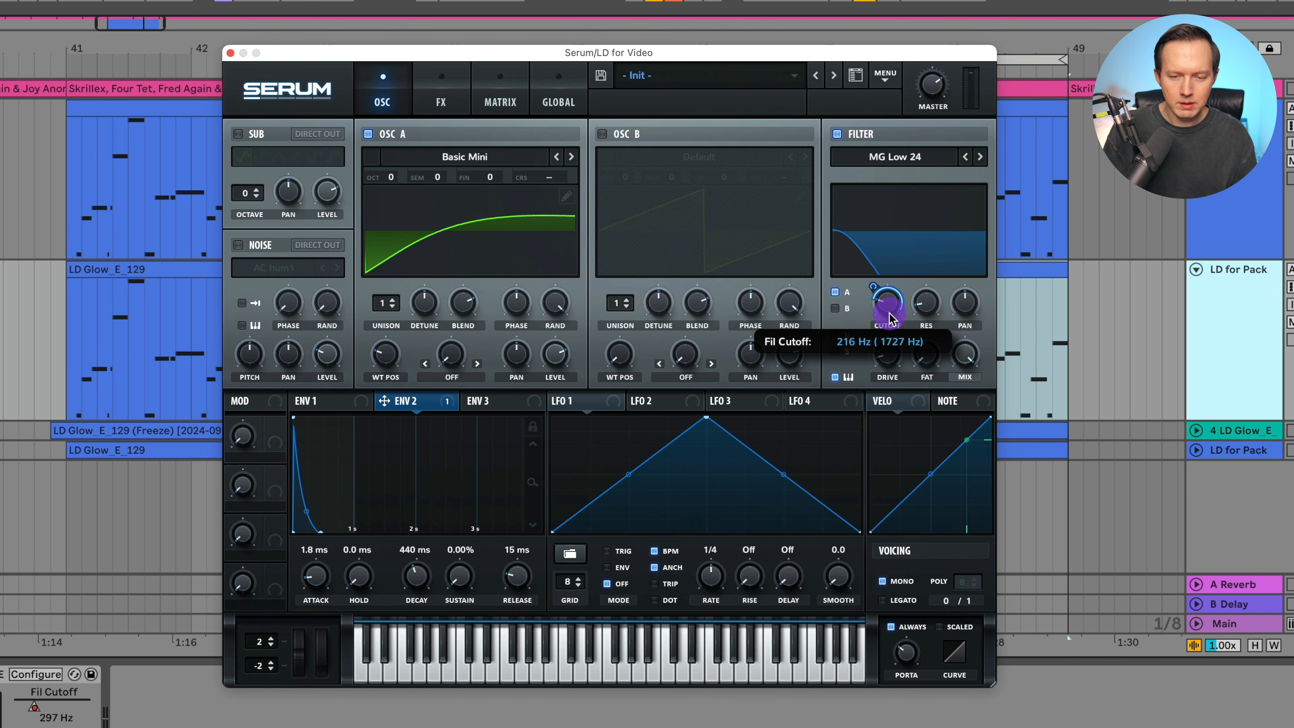
mouse_move(889, 316)
left_mouse_down()
mouse_move(876, 301)
mouse_move(877, 313)
left_mouse_up()
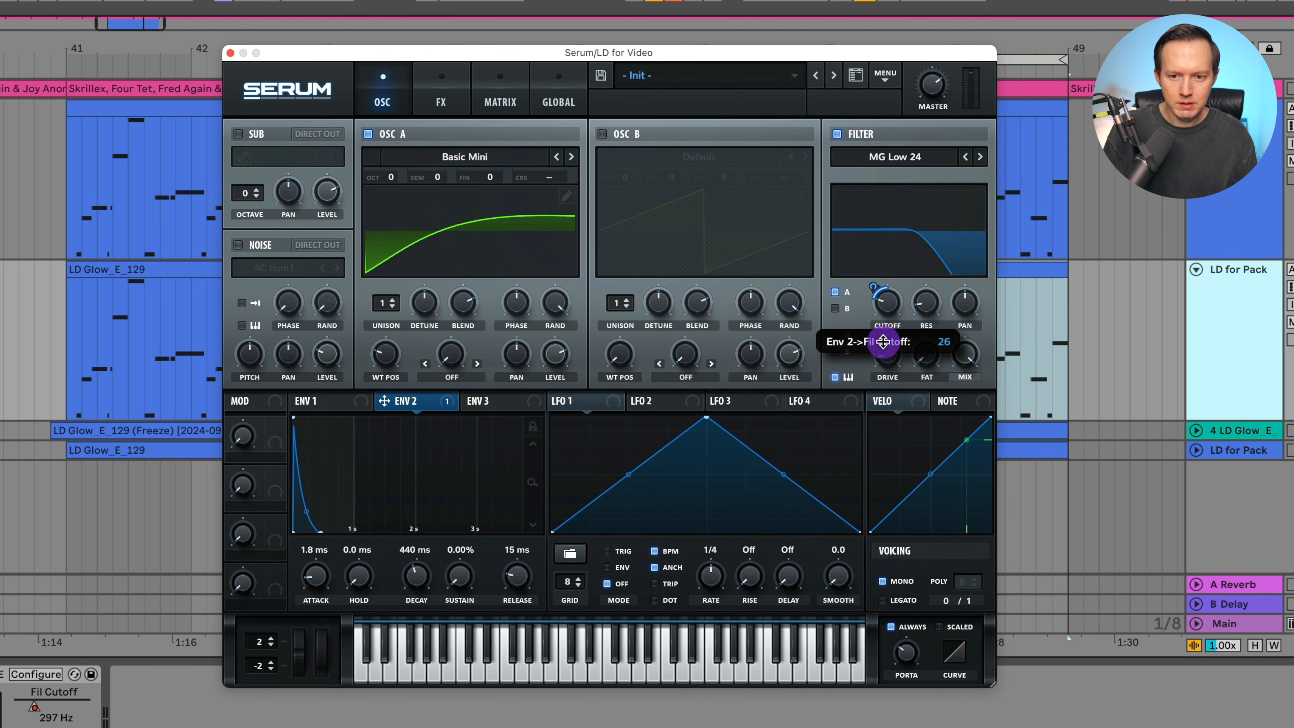
left_click(927, 314)
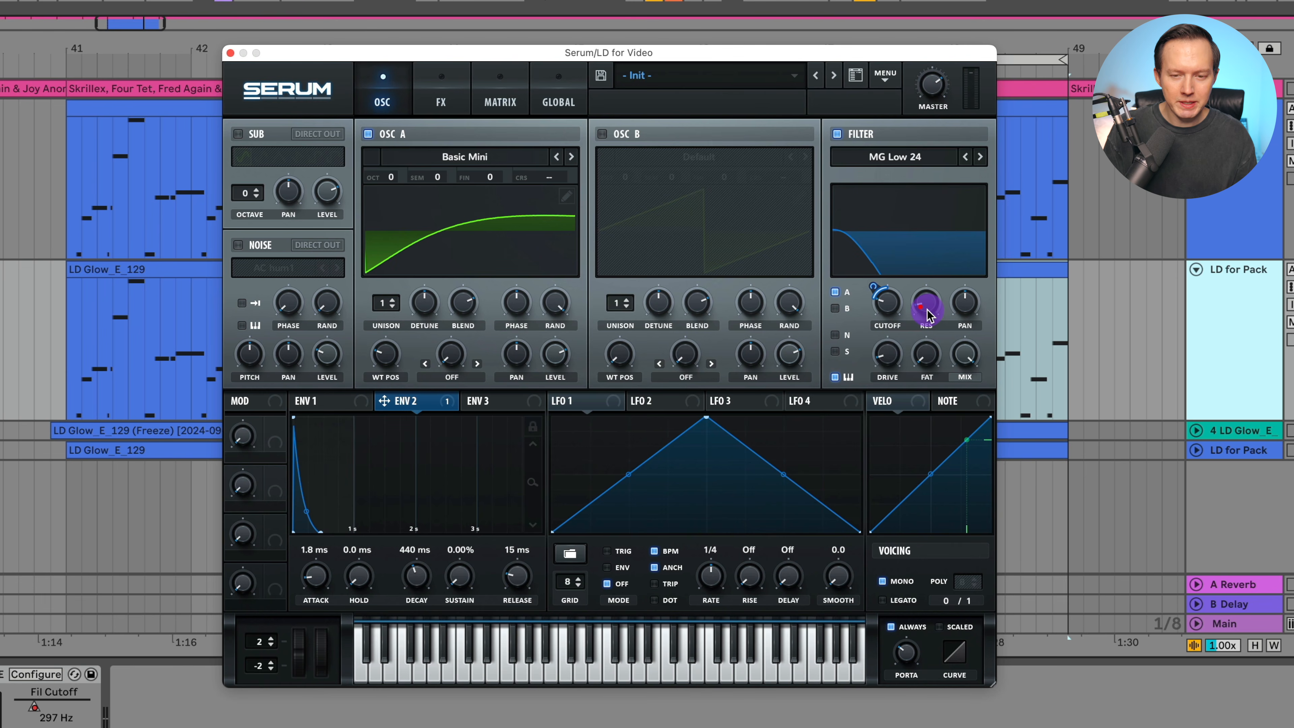
left_click(1215, 397)
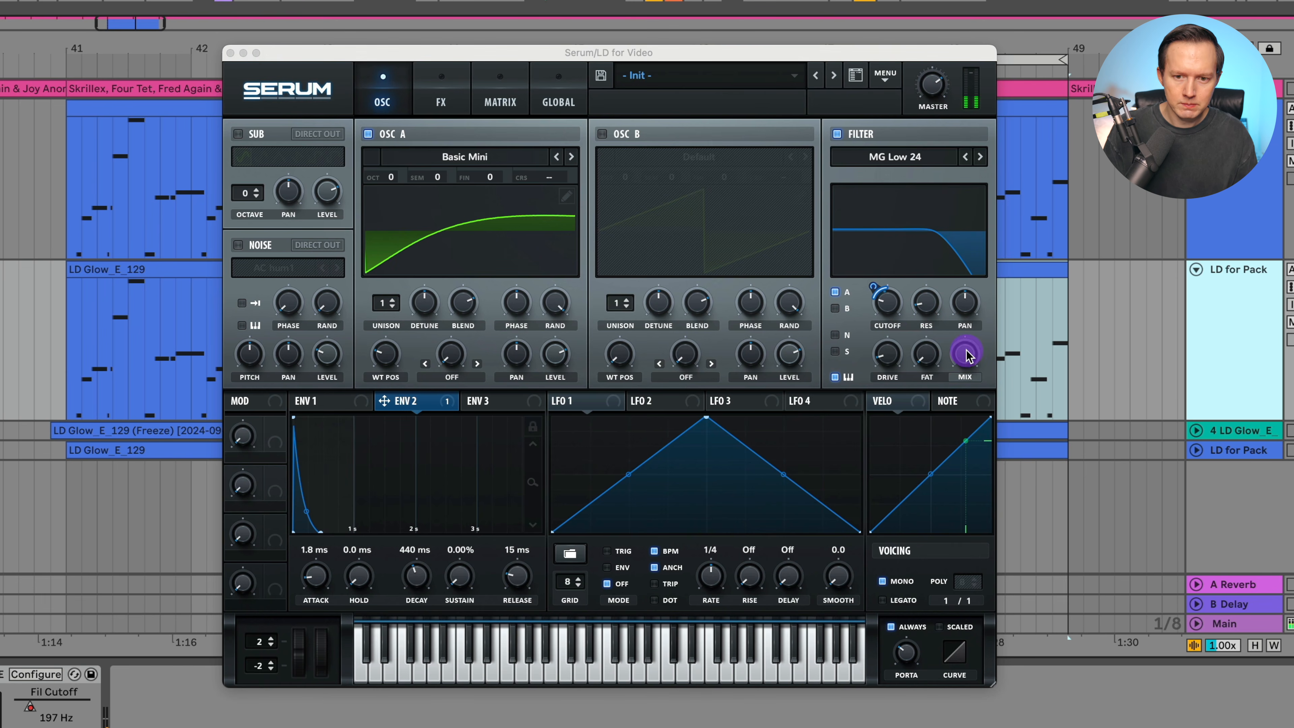
mouse_move(888, 306)
left_mouse_down()
mouse_move(896, 272)
mouse_move(896, 310)
left_mouse_up()
key("space")
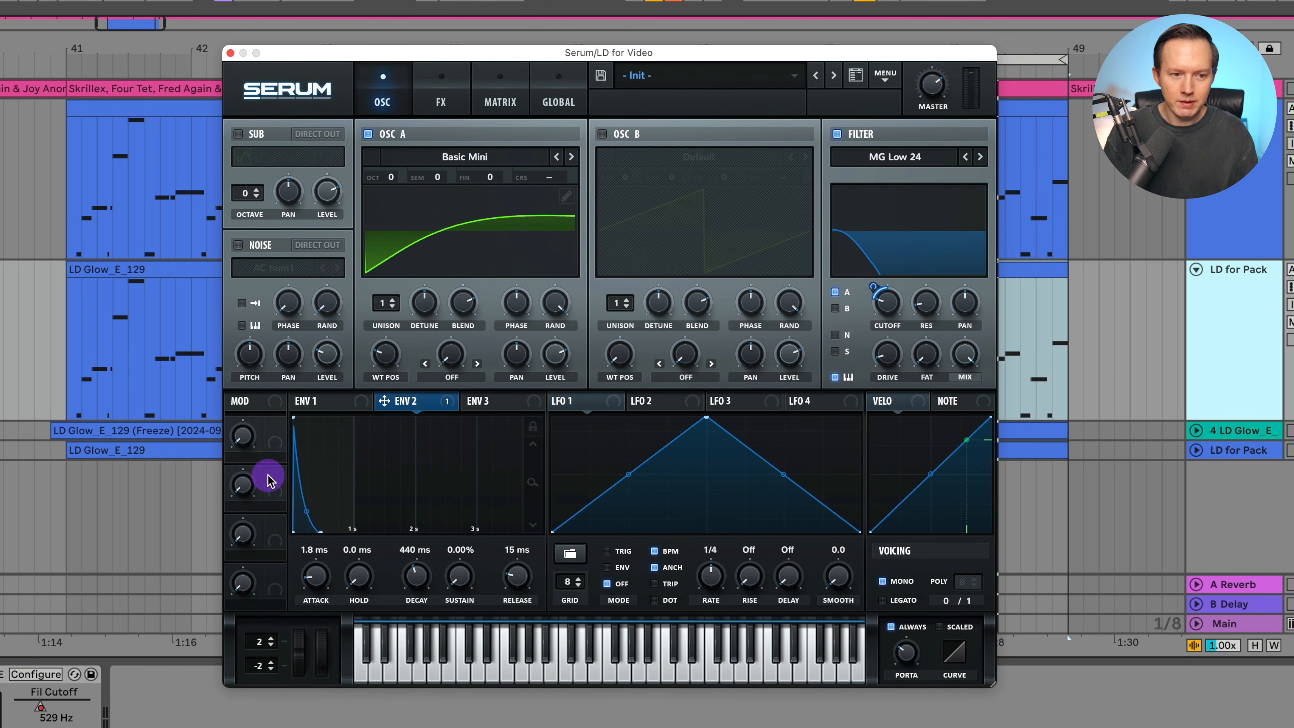
Step: Try assigning Macro 1 to the filter cutoff, and remove the macro assignment again
left_click_drag(275, 427, 855, 329)
left_click_drag(239, 443, 273, 484)
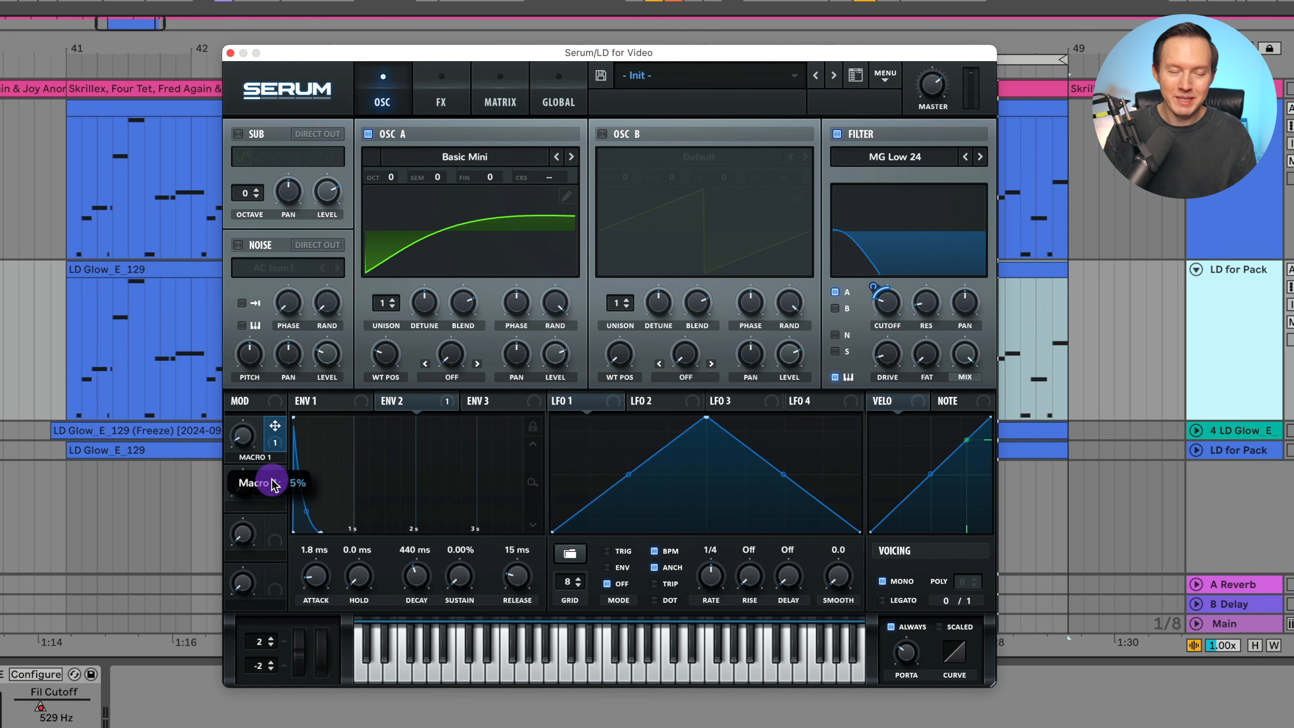
right_click(275, 439)
left_click(287, 502)
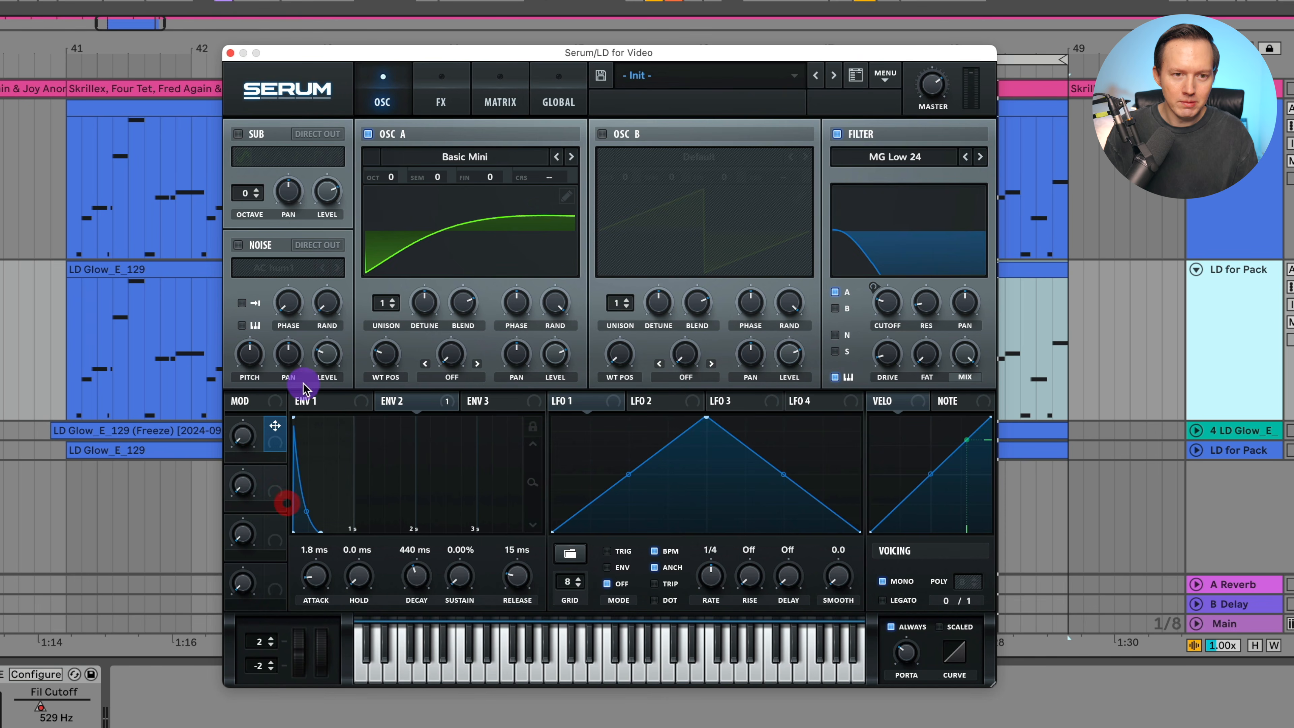
Step: Enable the EQ effect and a Normal-mode Delay with 1/8 left and 1/4 right times and its filter at 599
left_click(441, 100)
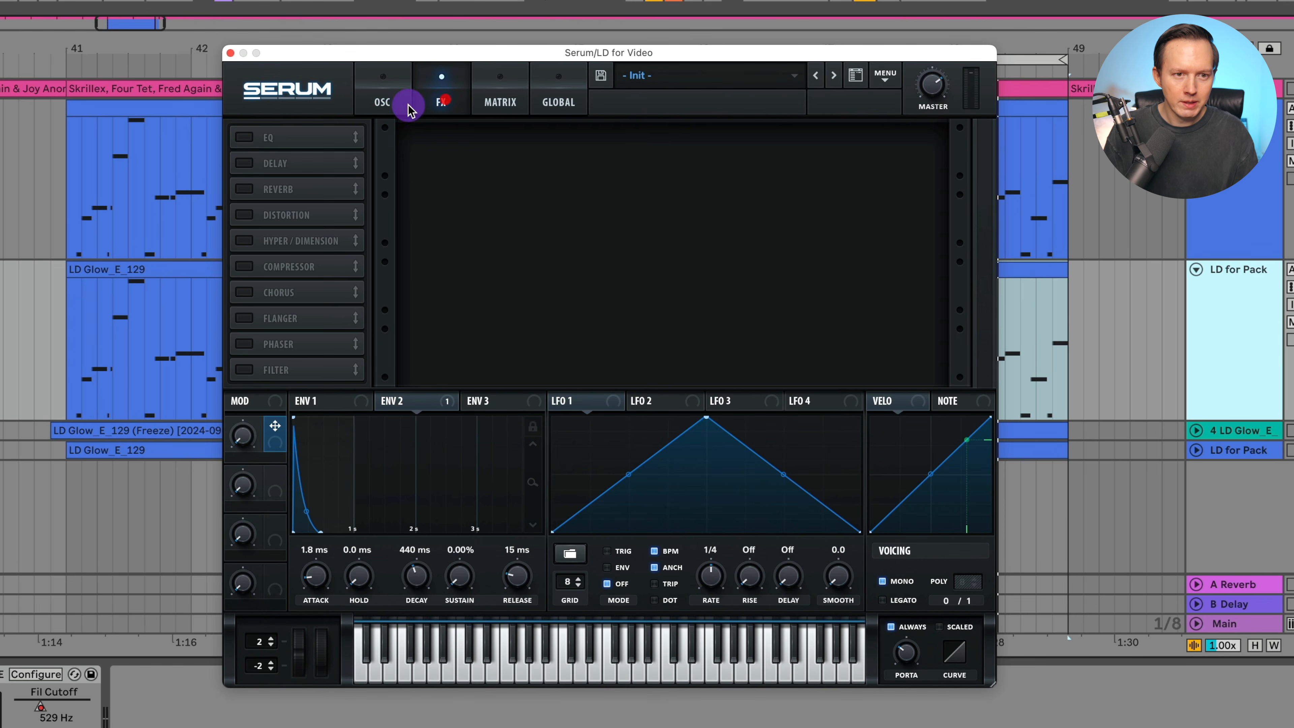
left_click(245, 138)
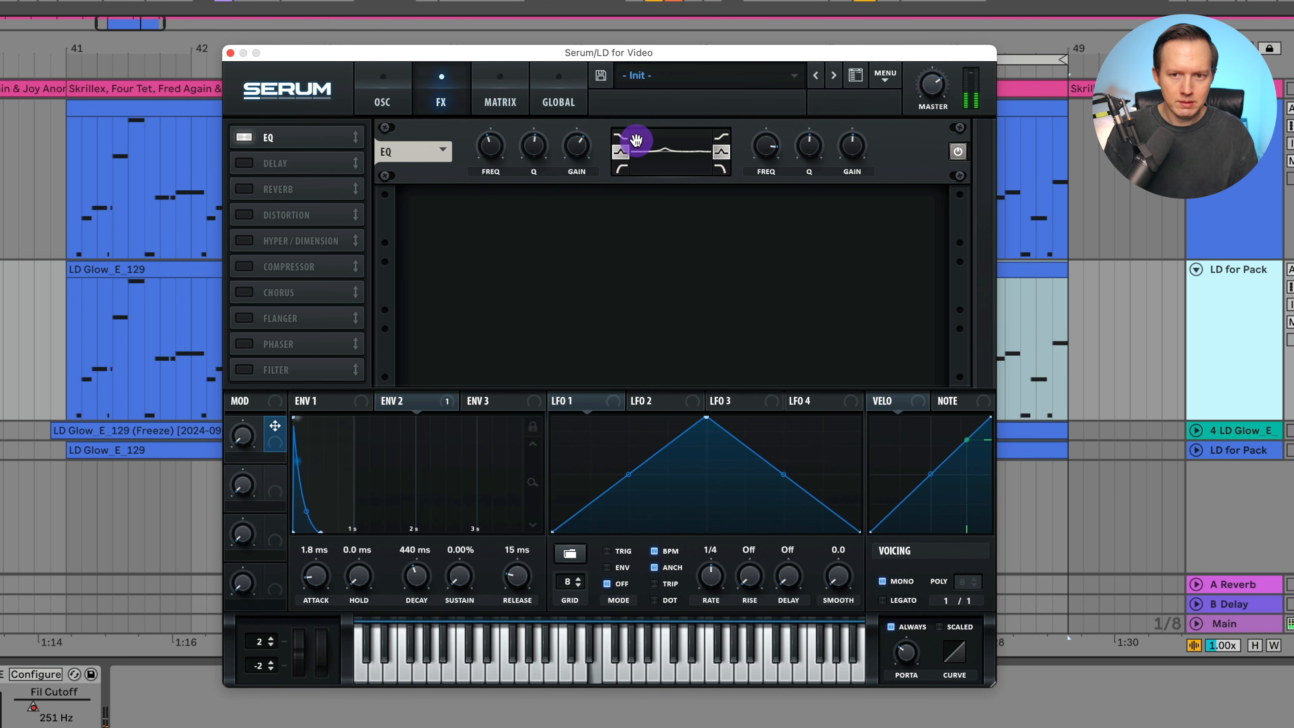
left_click(245, 165)
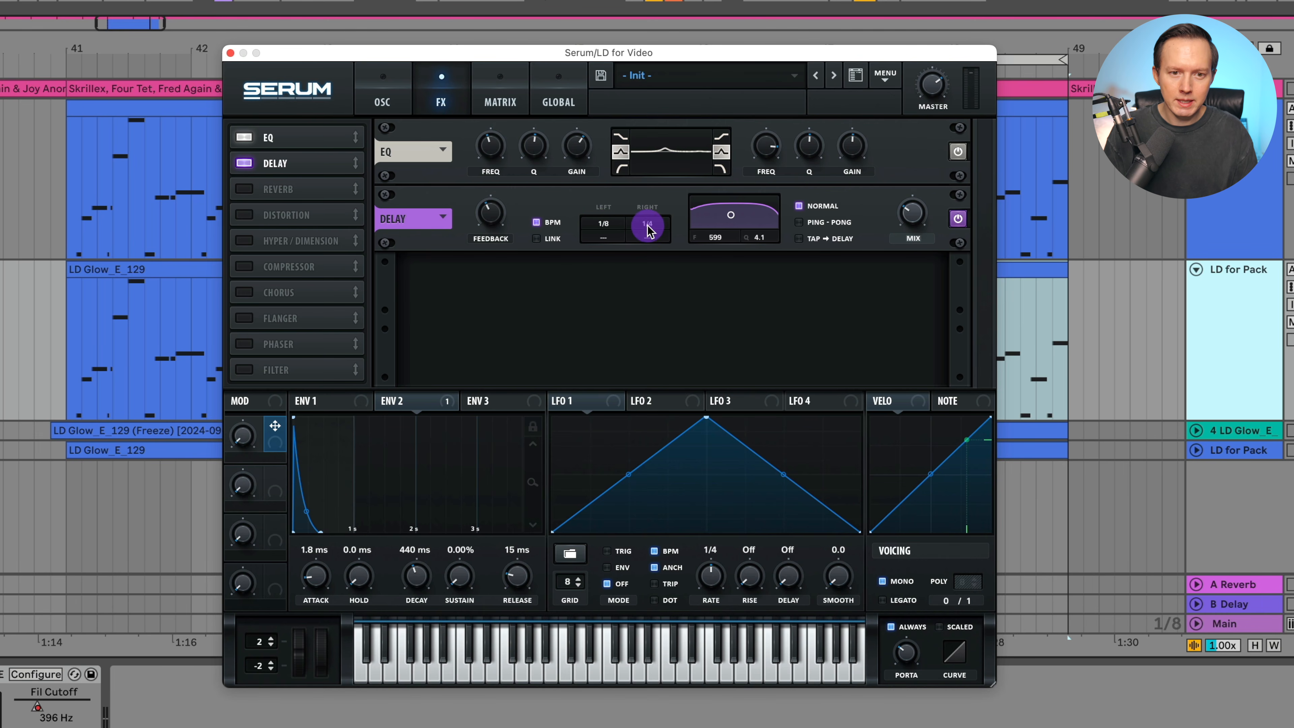
left_click(501, 212)
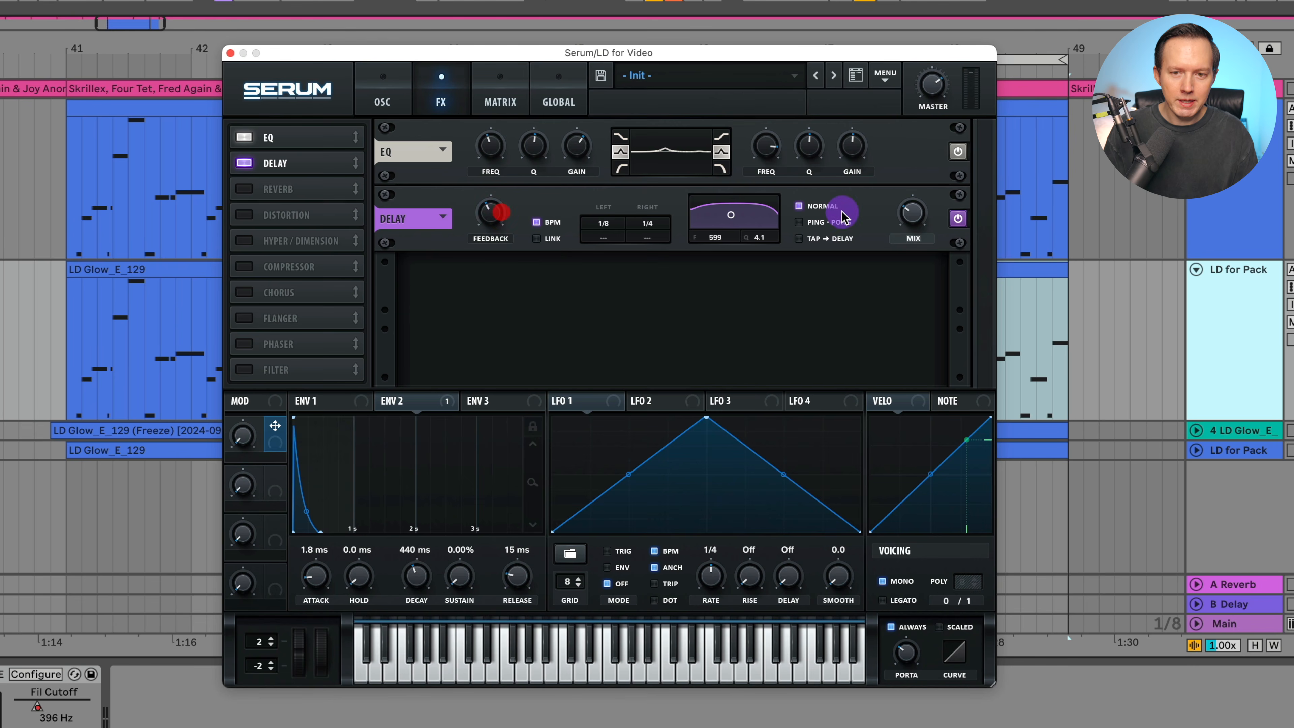
left_click(912, 213)
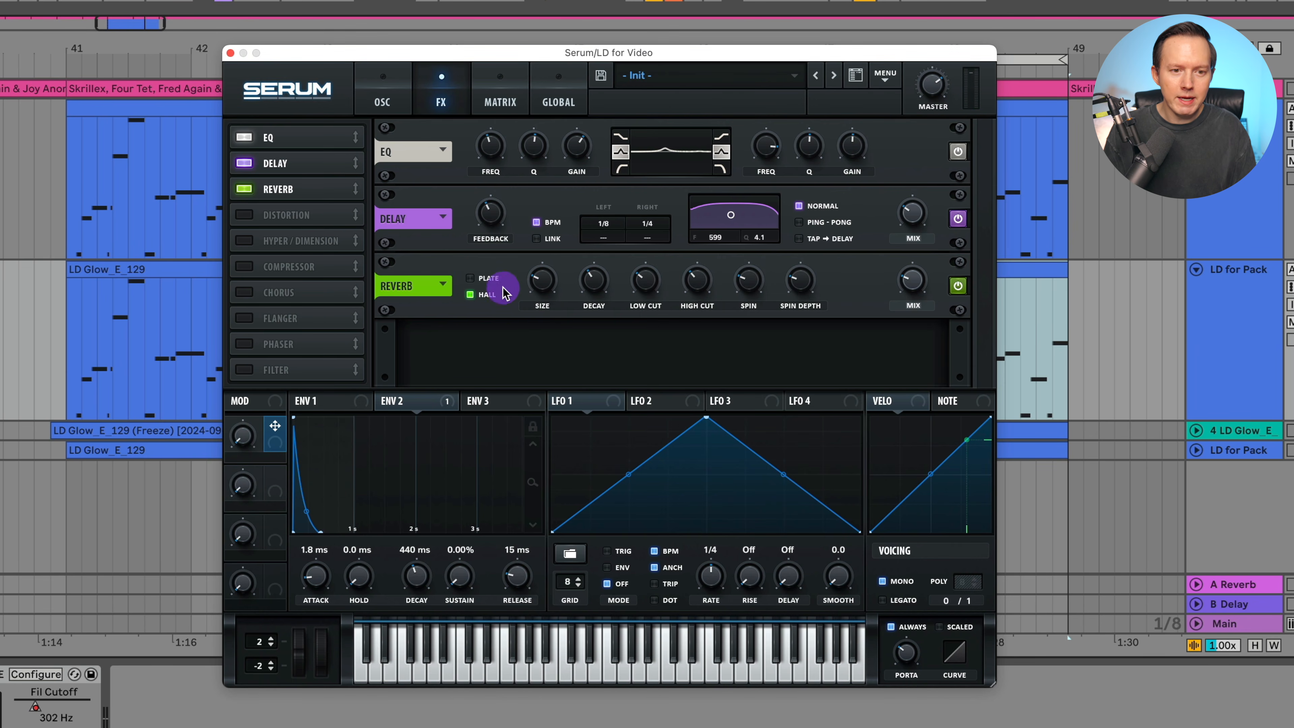
Step: Enable the Hall Reverb after the Delay and set its size, decay, low cut, high cut and mix
left_click(540, 284)
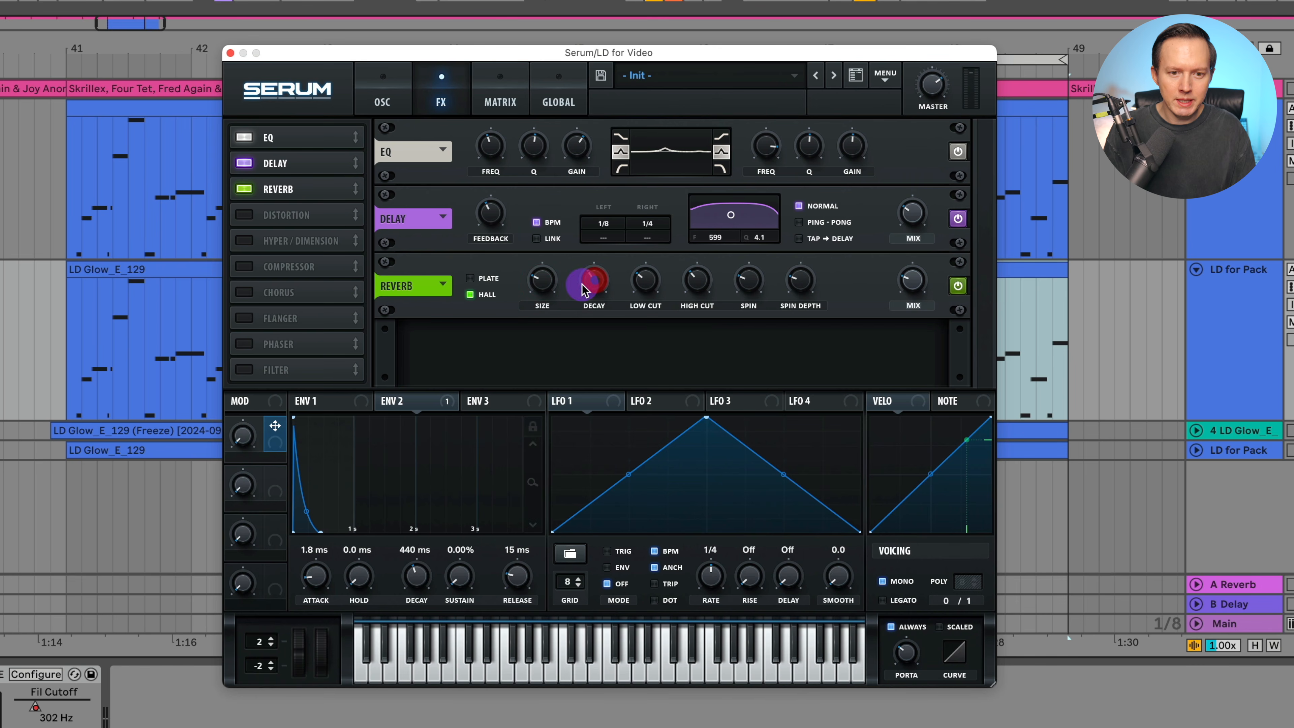
left_click(594, 281)
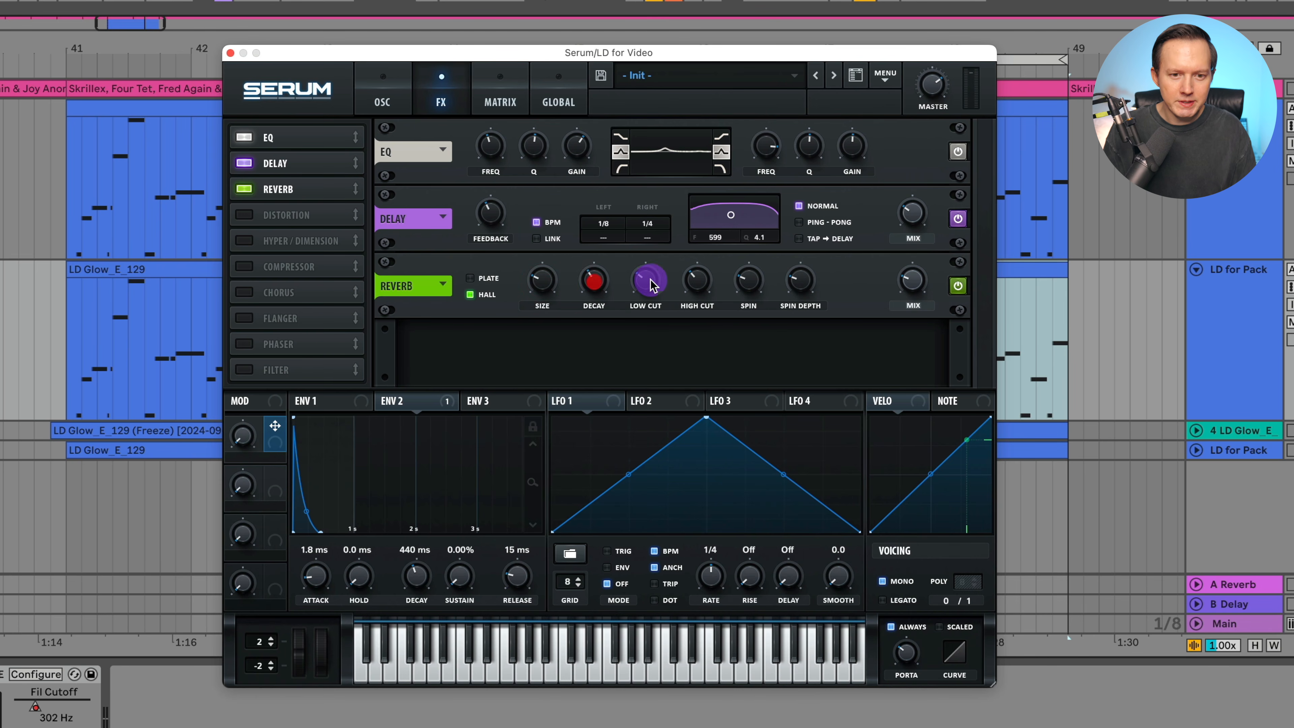
left_click(648, 281)
left_click(697, 279)
left_click(913, 282)
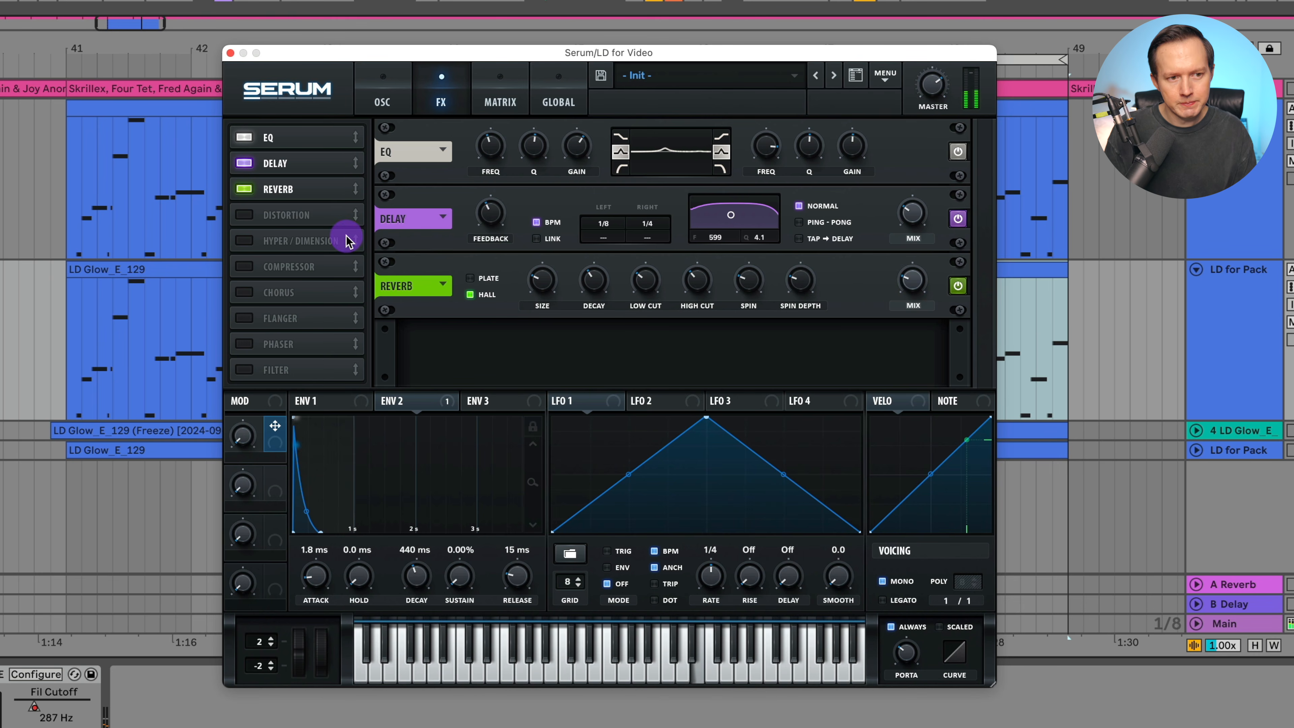
Step: Enable Diode 1 Distortion with a post low-pass filter at 4741, and audition it at a 57% mix
left_click(250, 216)
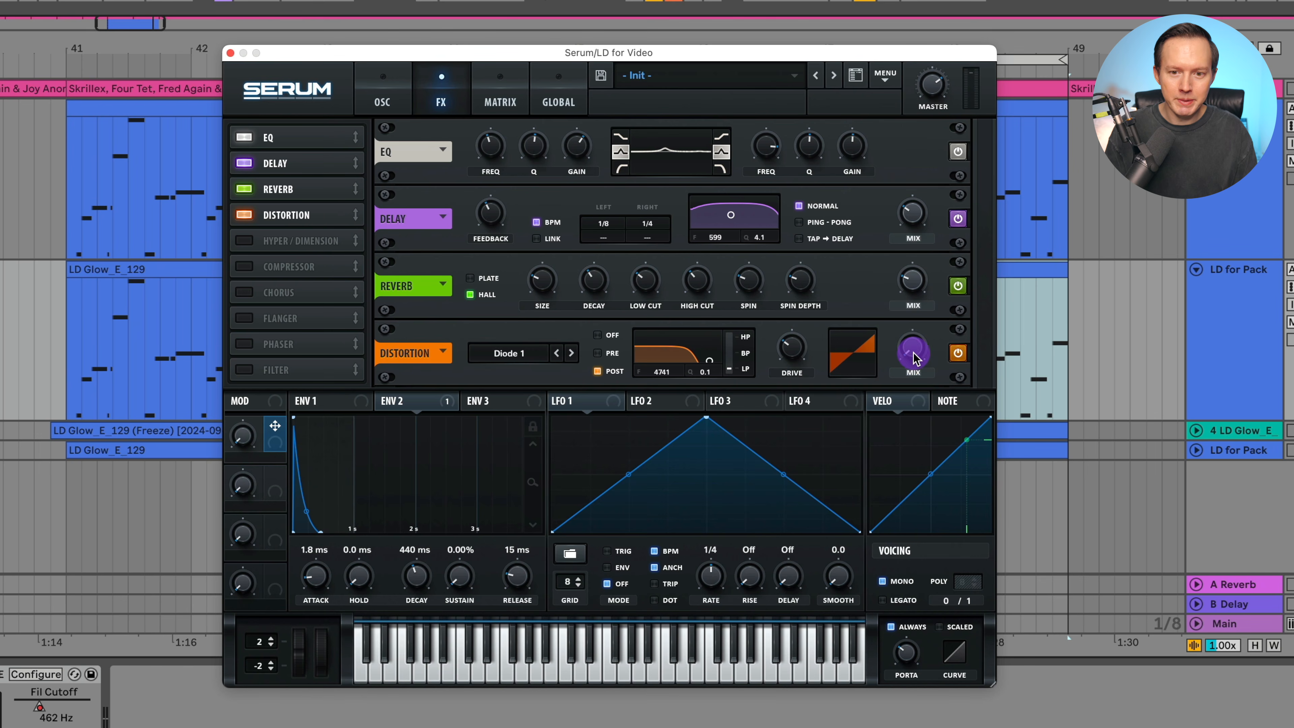
left_click_drag(914, 359, 931, 264)
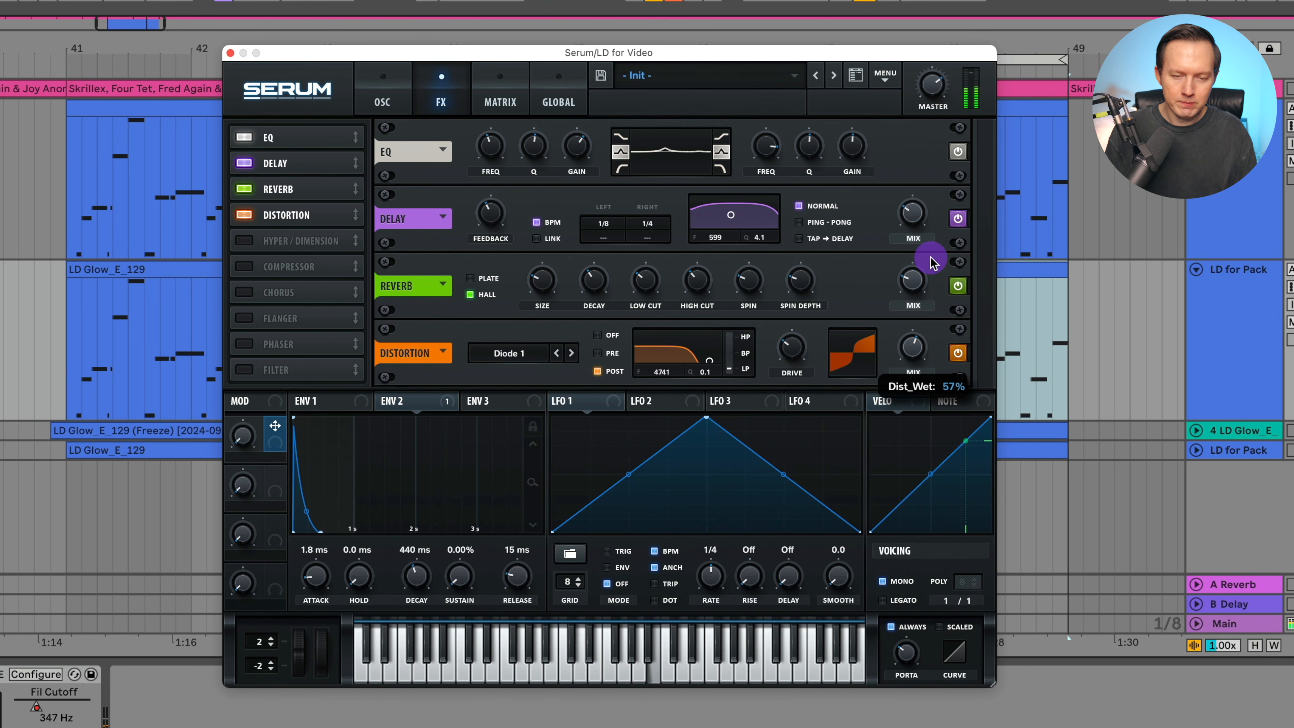
key("space")
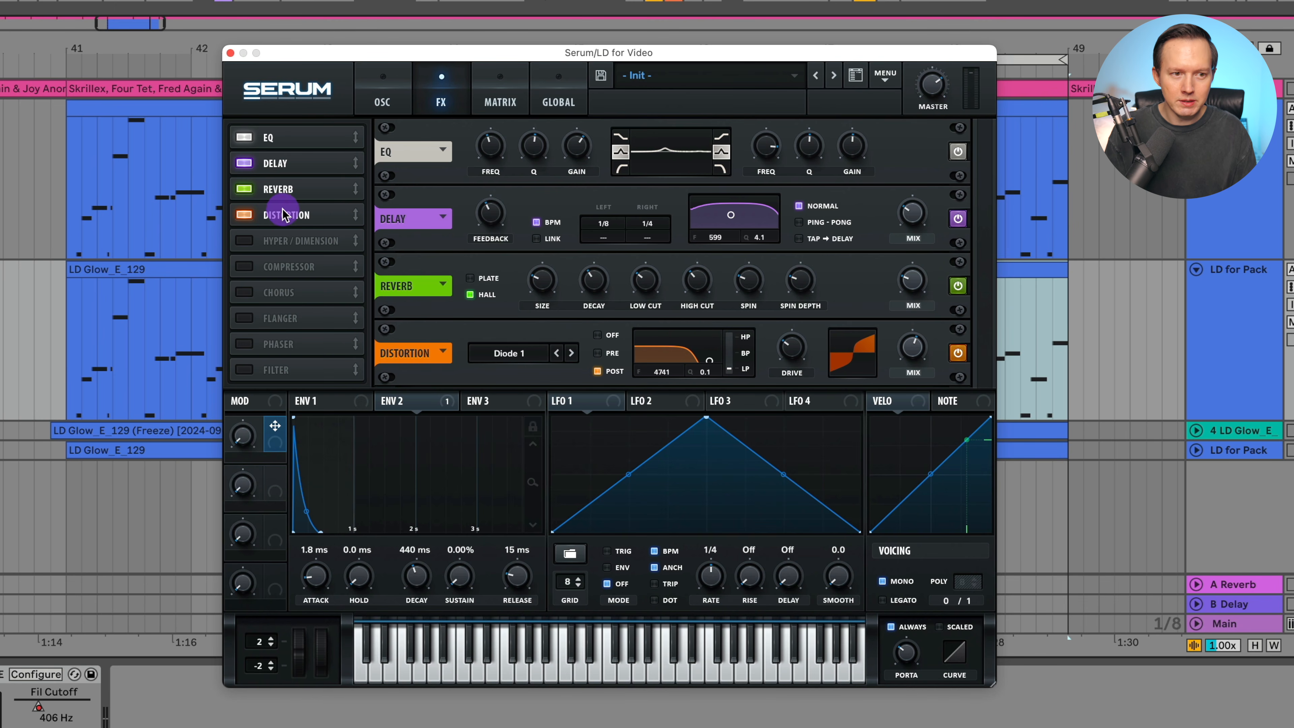
Step: Try the Distortion ahead of the Delay with a lower mix, and move it back after the Reverb
left_click_drag(311, 217, 301, 165)
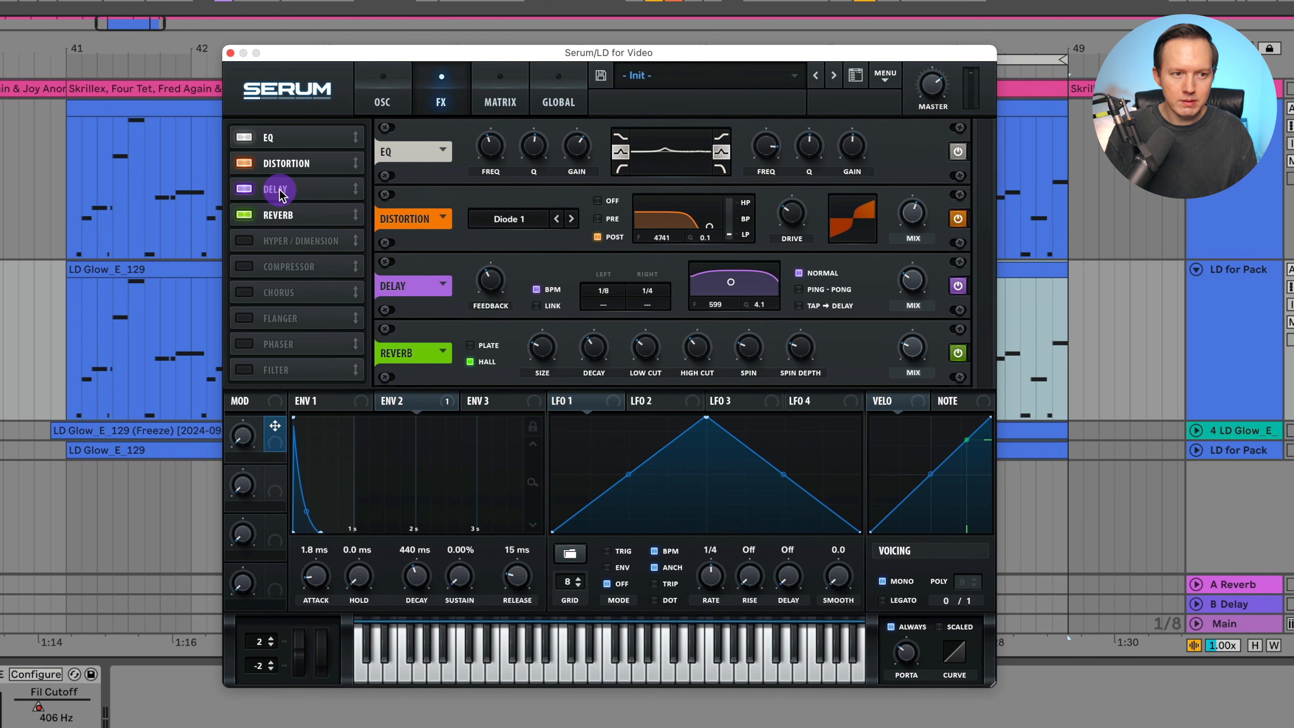
left_click_drag(911, 210, 911, 248)
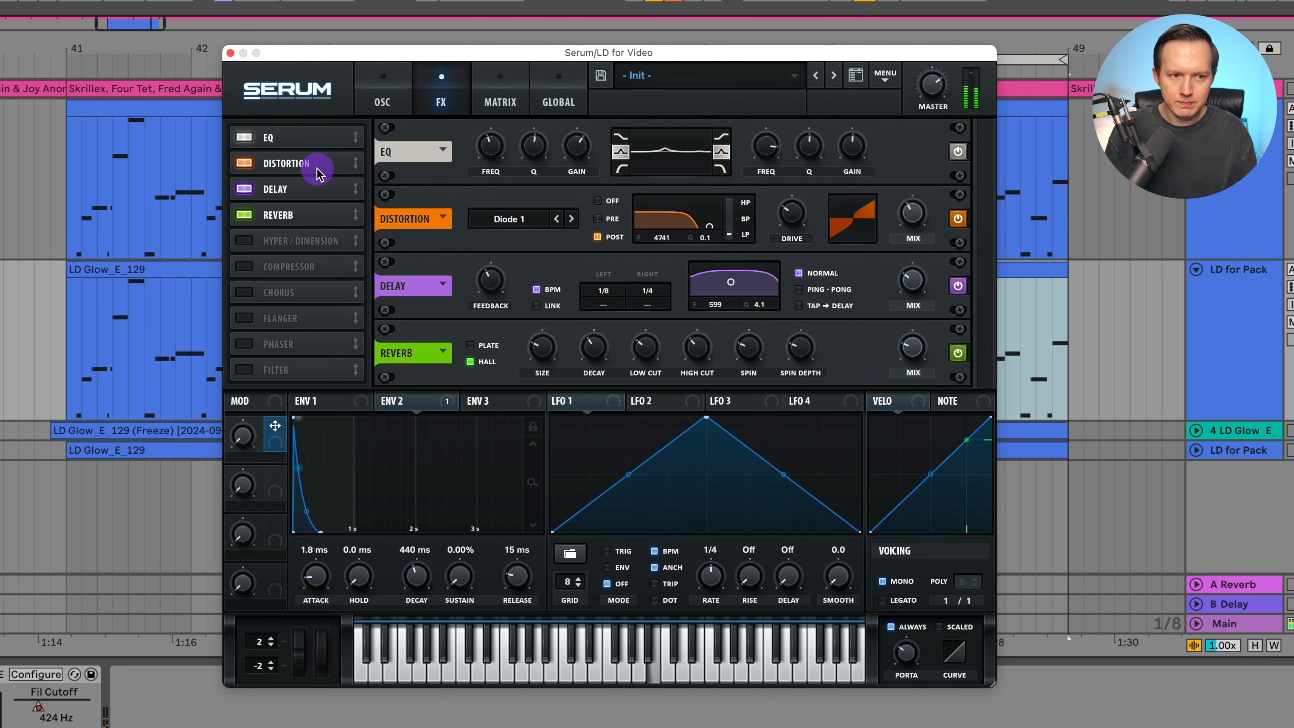
left_click_drag(316, 172, 318, 224)
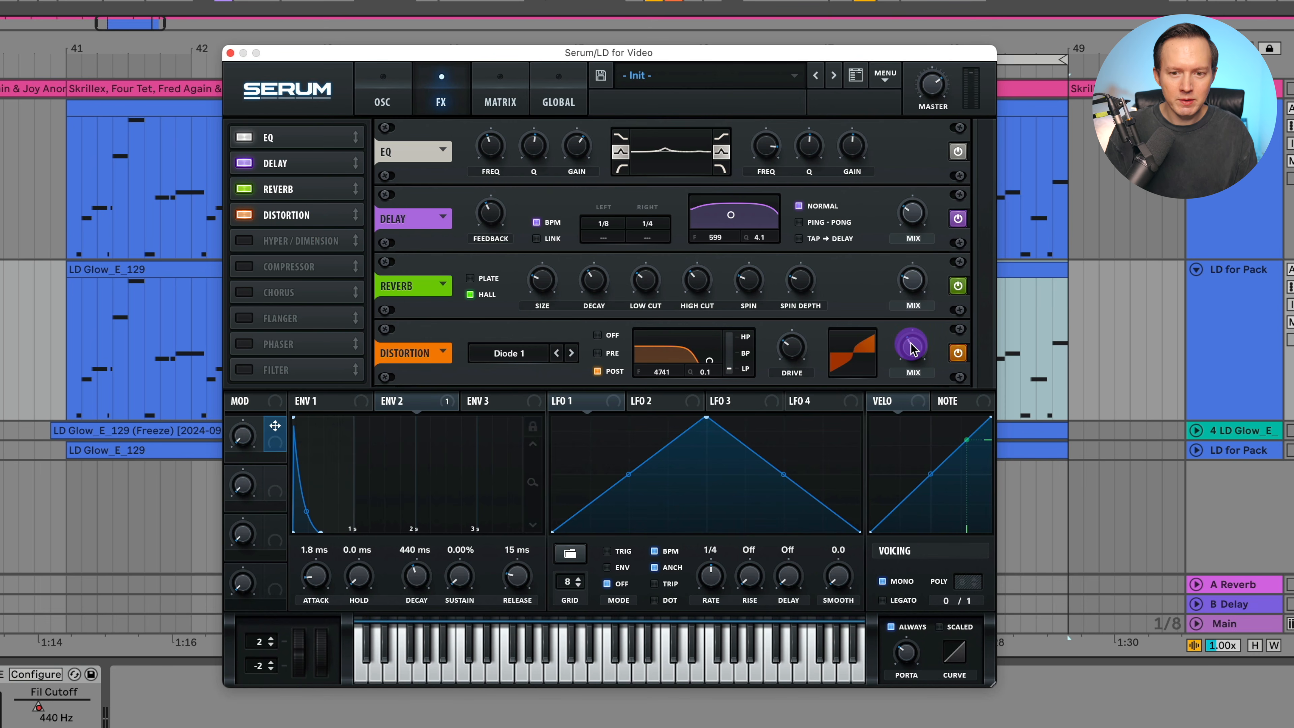
Step: Lower the Distortion mix to 6%
mouse_move(919, 346)
left_mouse_down()
mouse_move(905, 372)
mouse_move(917, 346)
left_mouse_up()
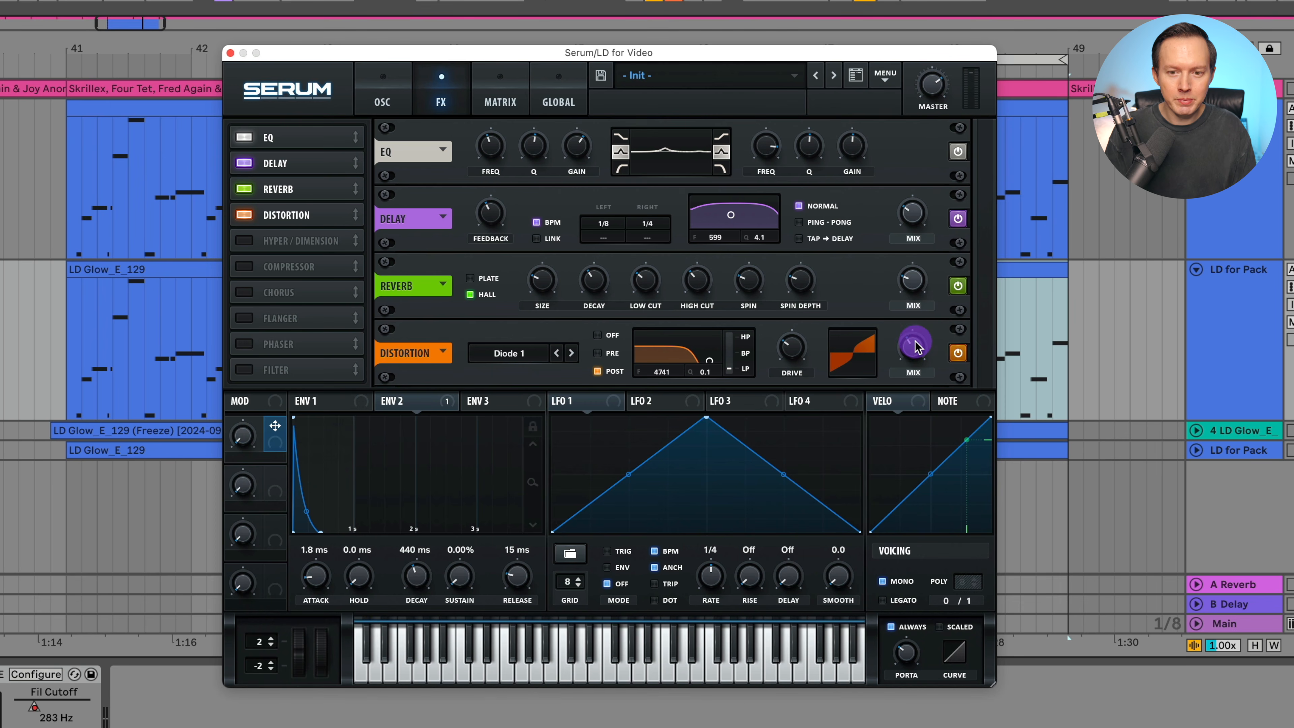
mouse_move(916, 357)
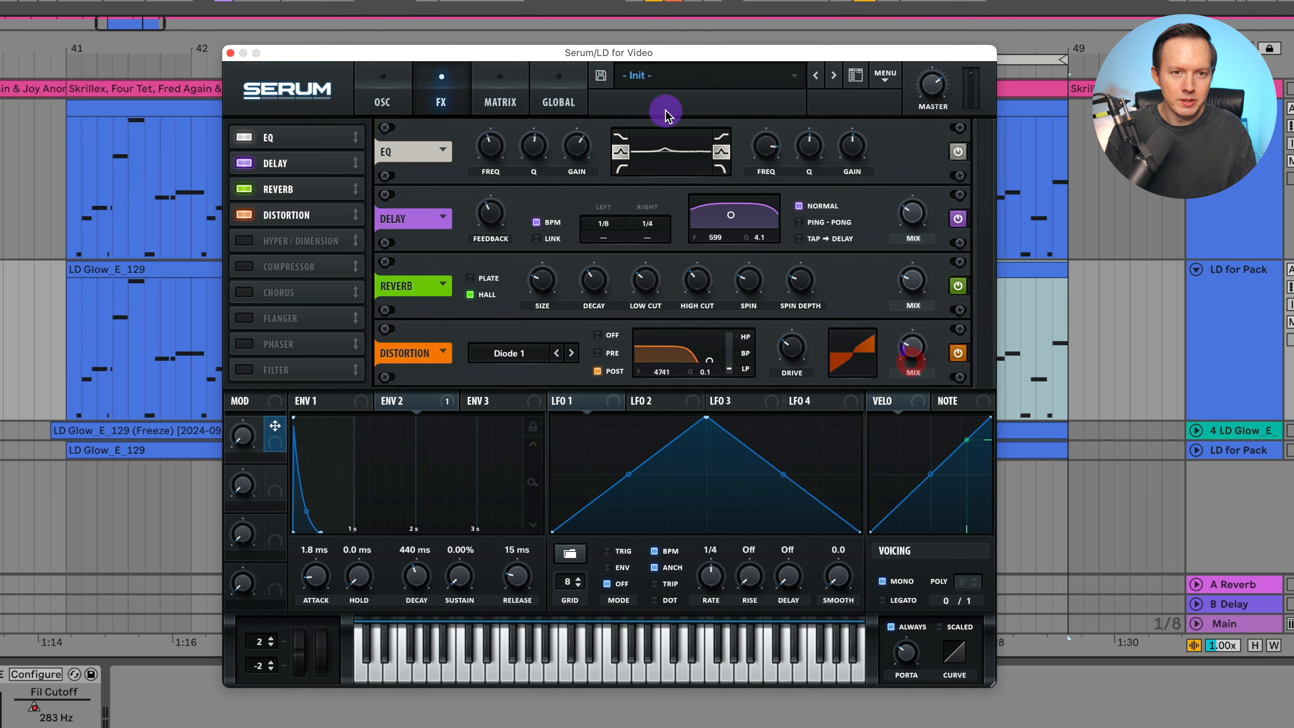
left_click_drag(916, 356, 914, 438)
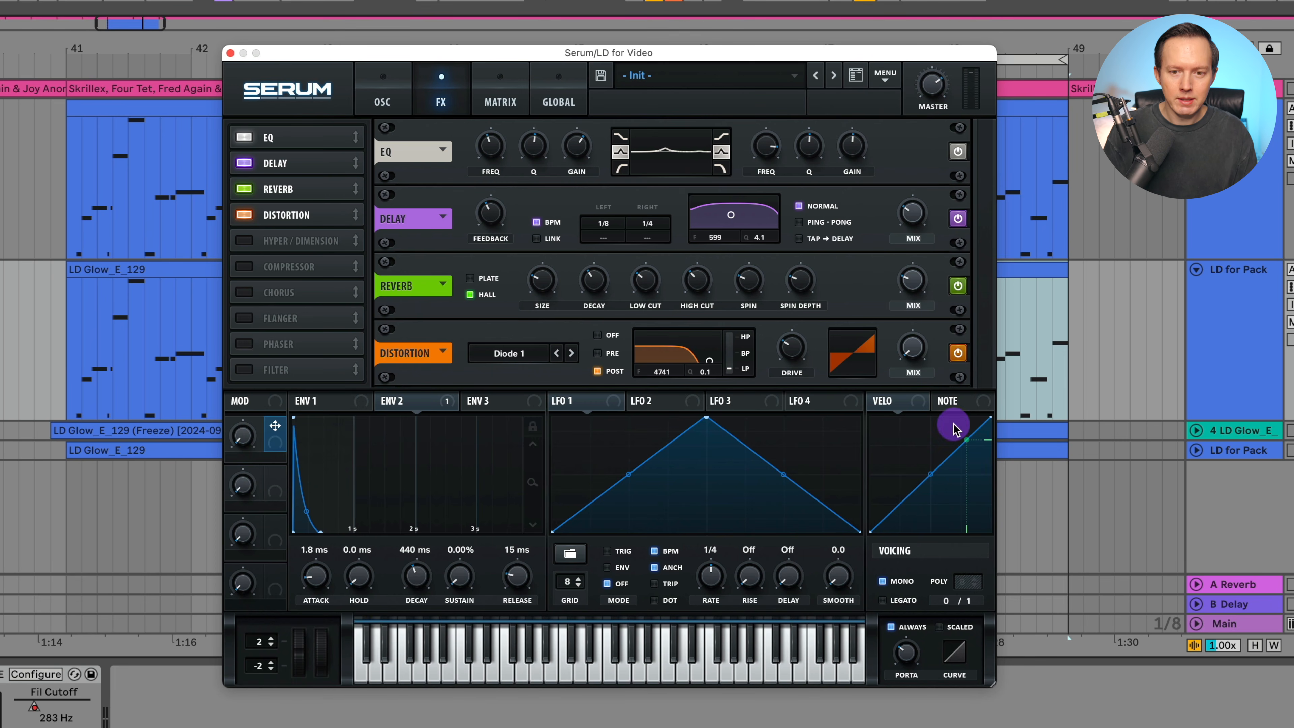
mouse_move(912, 352)
left_mouse_down()
mouse_move(915, 302)
mouse_move(933, 298)
mouse_move(940, 326)
mouse_move(948, 258)
mouse_move(938, 392)
mouse_move(940, 287)
mouse_move(922, 397)
mouse_move(920, 302)
mouse_move(928, 278)
mouse_move(925, 436)
mouse_move(916, 308)
mouse_move(933, 338)
mouse_move(927, 378)
mouse_move(913, 265)
mouse_move(928, 359)
left_mouse_up()
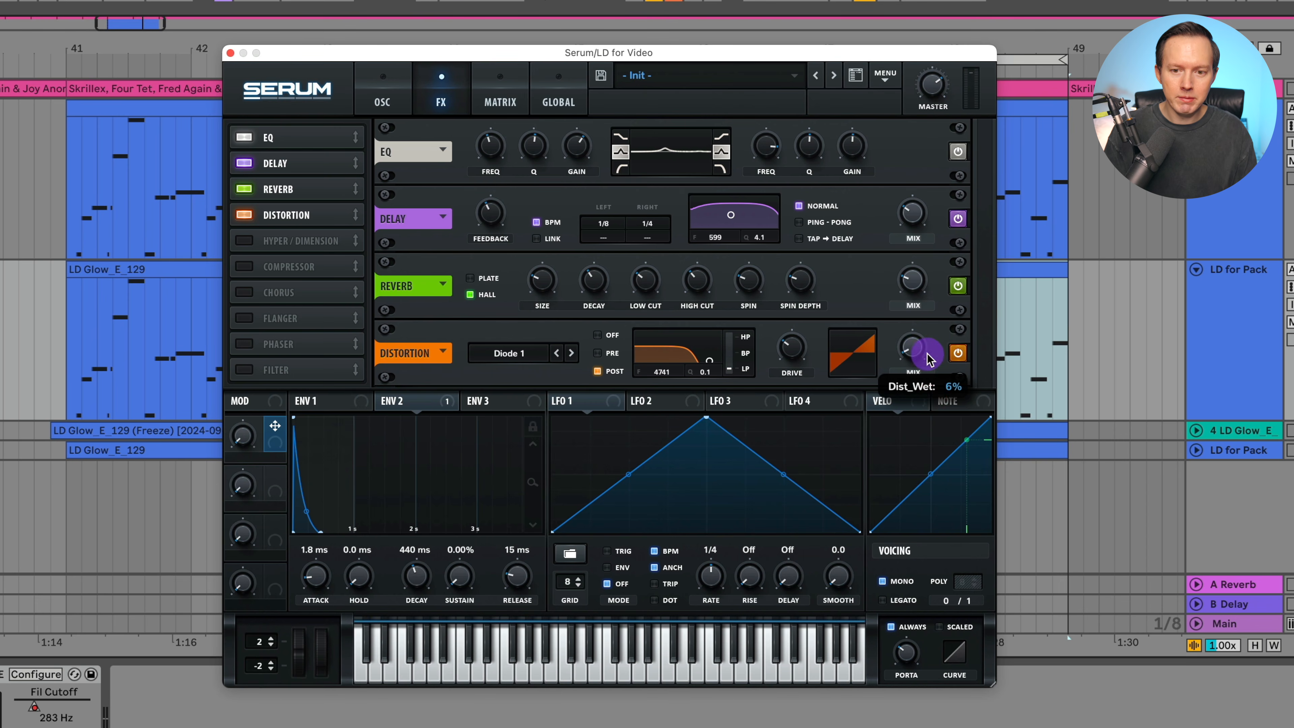
Step: Review the oscillator and filter settings, and readjust the Distortion mix while auditioning the loop
left_click(381, 103)
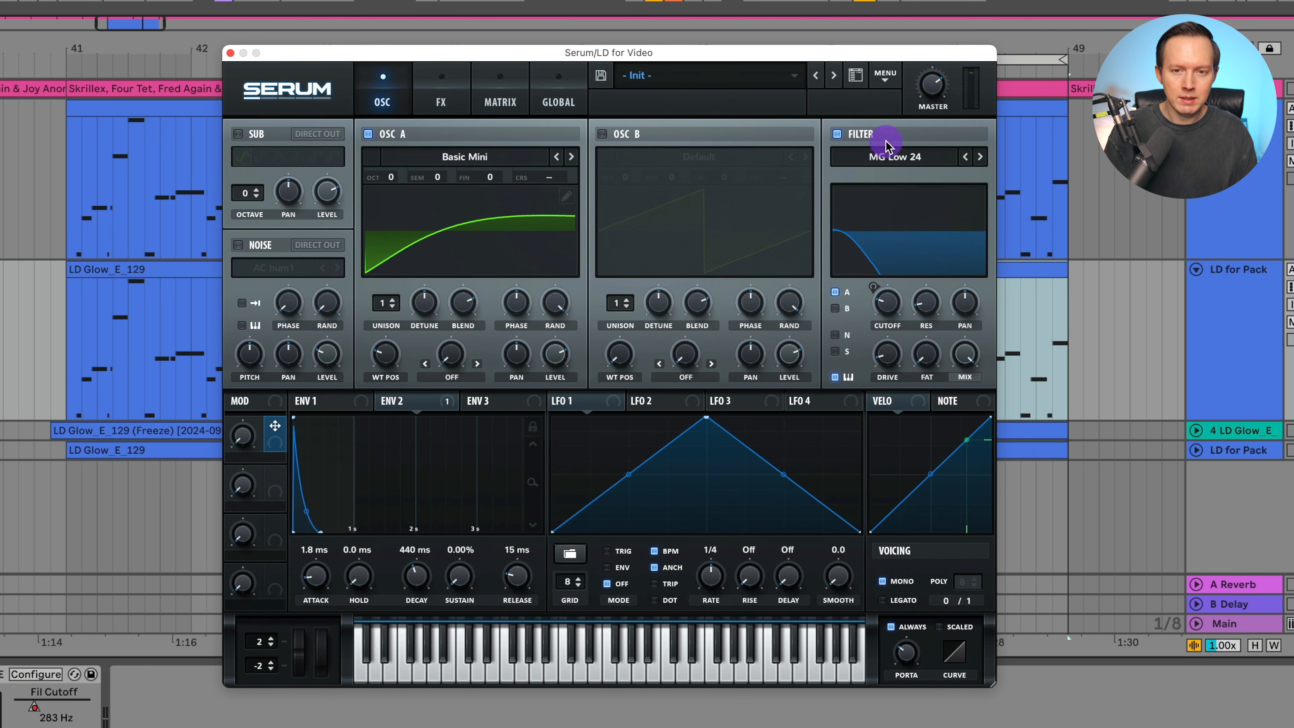
left_click(438, 102)
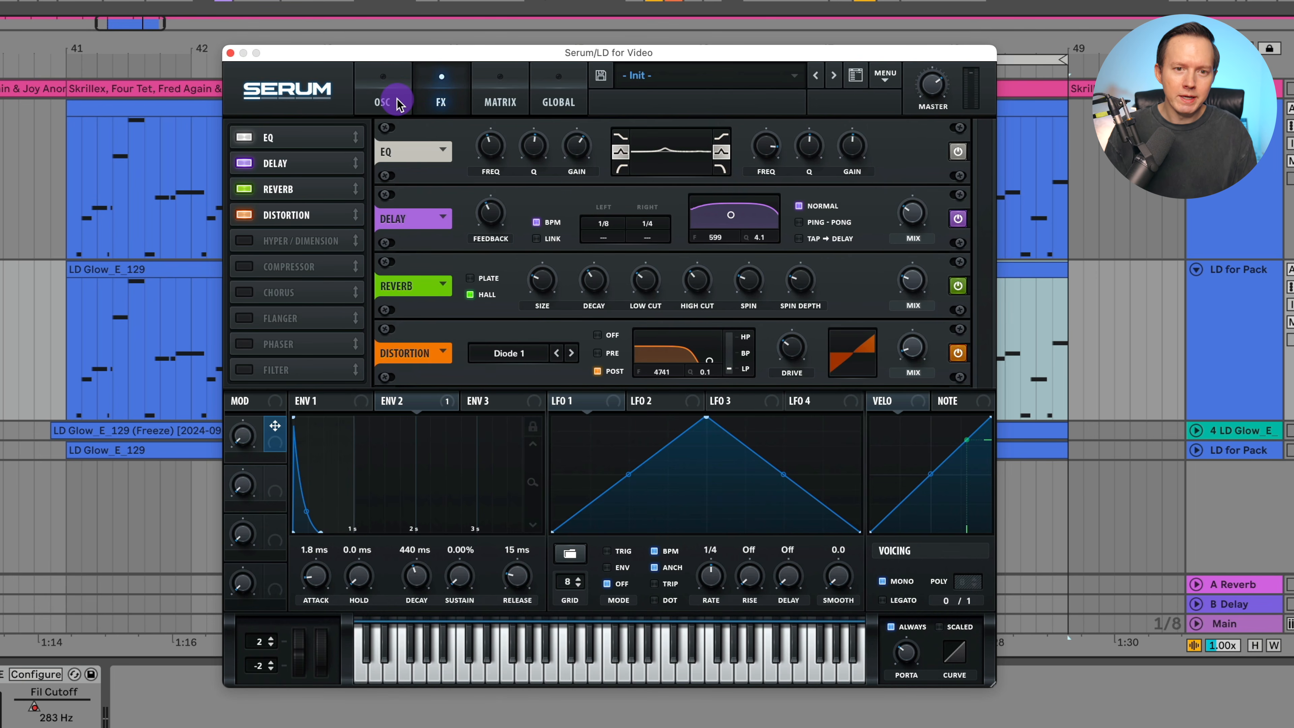
left_click_drag(913, 348, 926, 325)
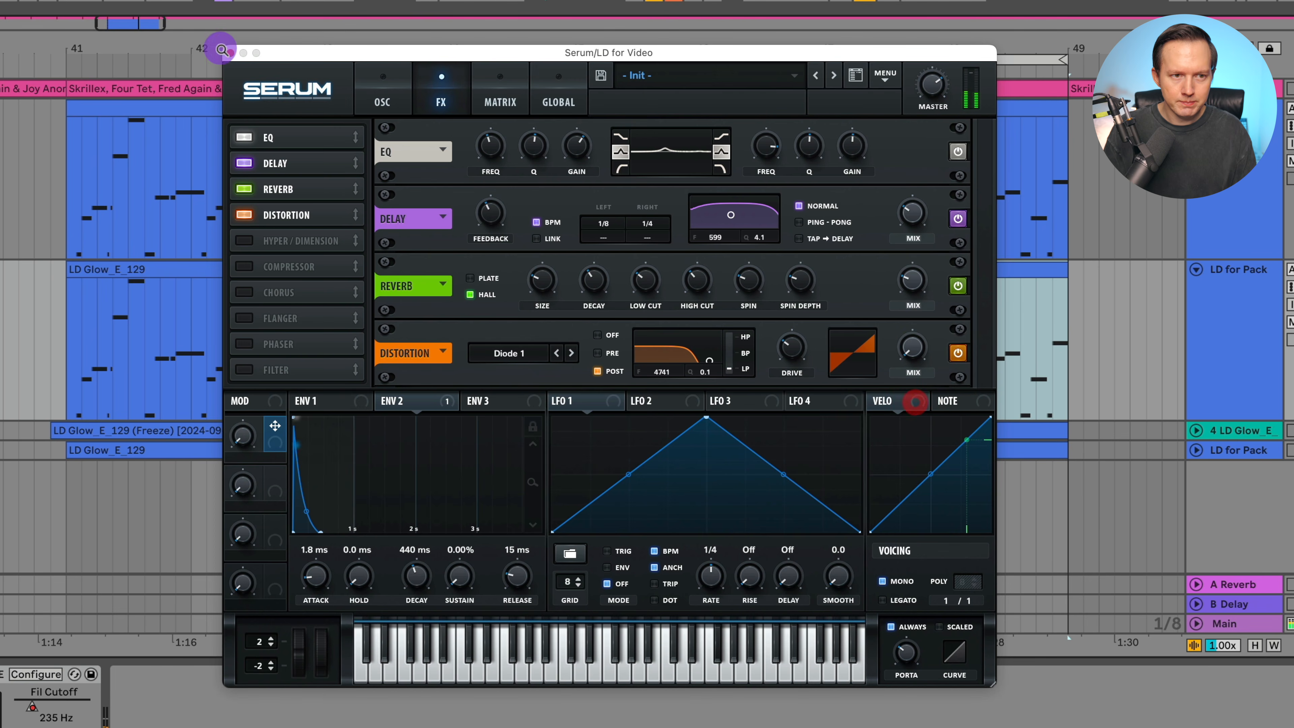
Step: Close the Serum window, play the LD Glow_E_129 clip in the arrangement and switch off the loop
left_click(232, 51)
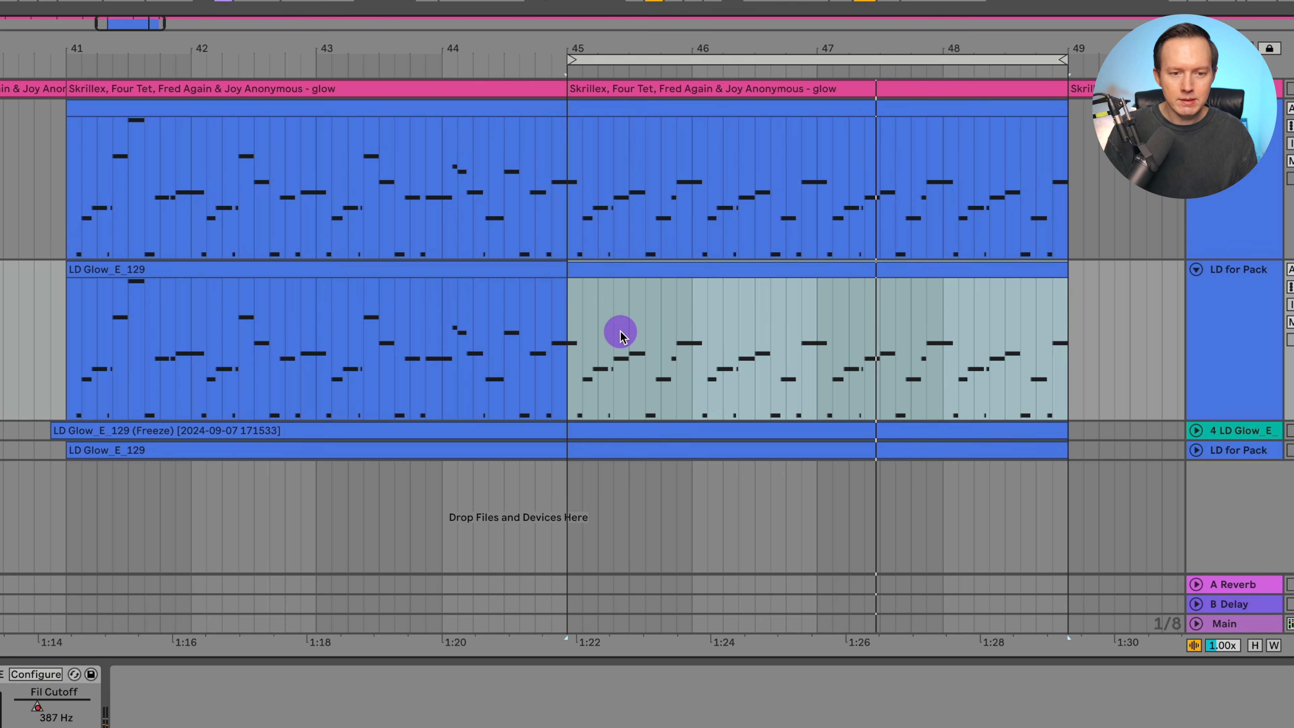
key("space")
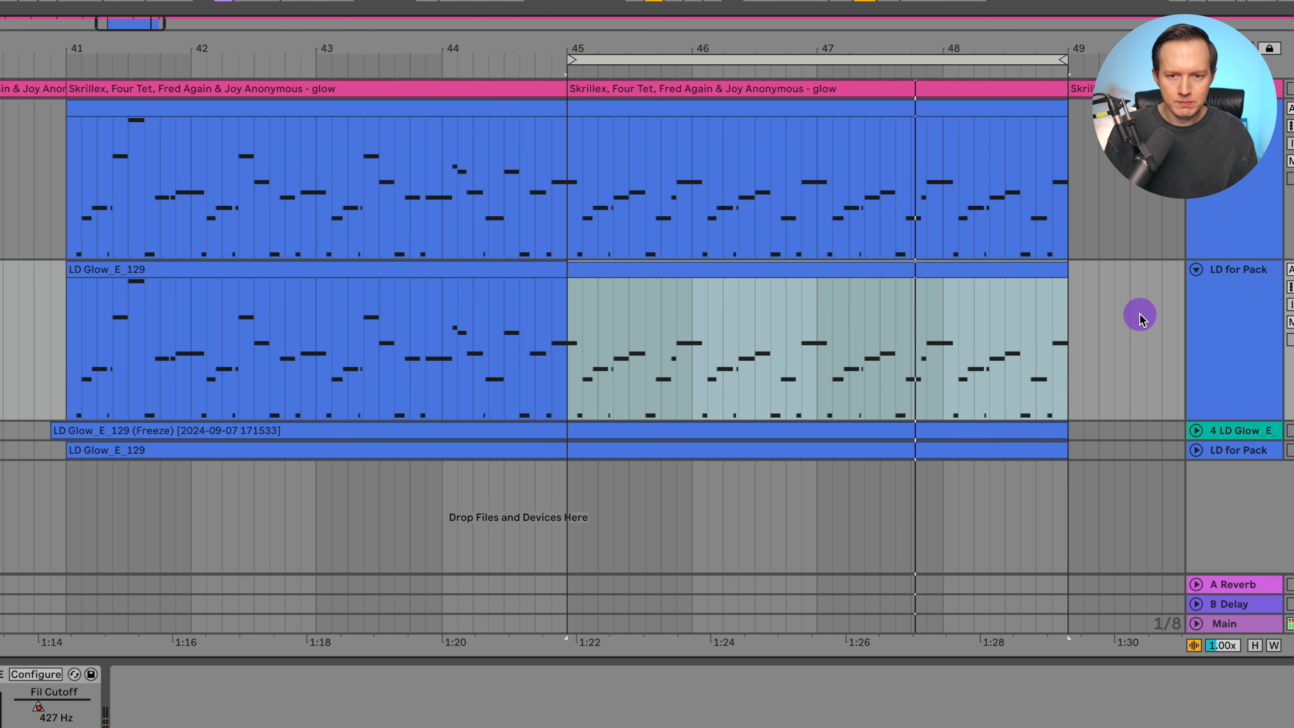
key("super+l")
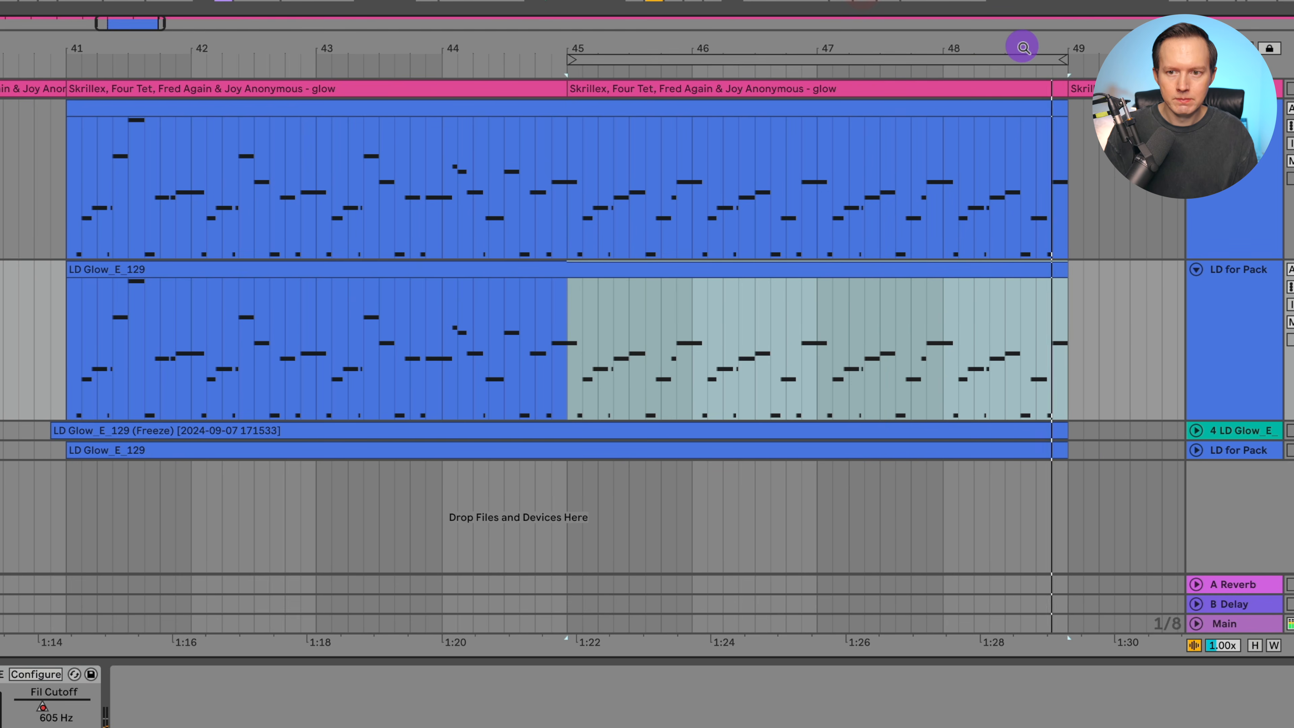